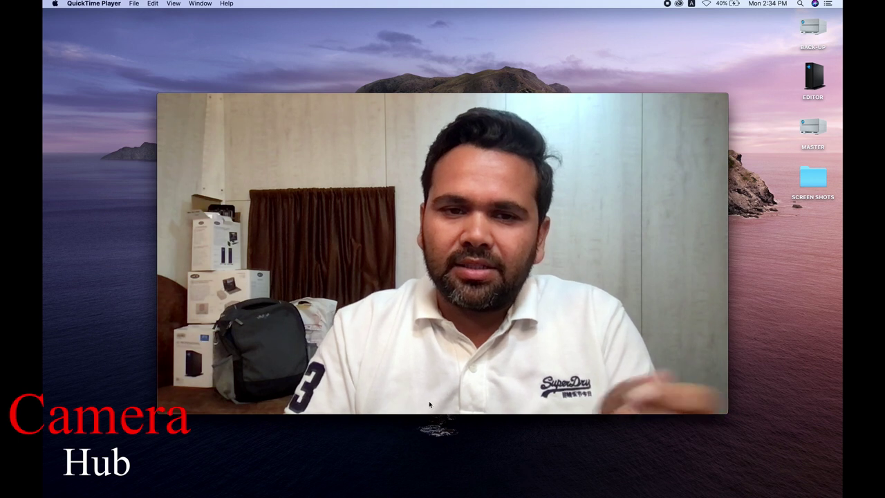
# Shrink the Movie Recording preview into the bottom-right corner and bring up Spotlight search
pyautogui.moveTo(415, 388)
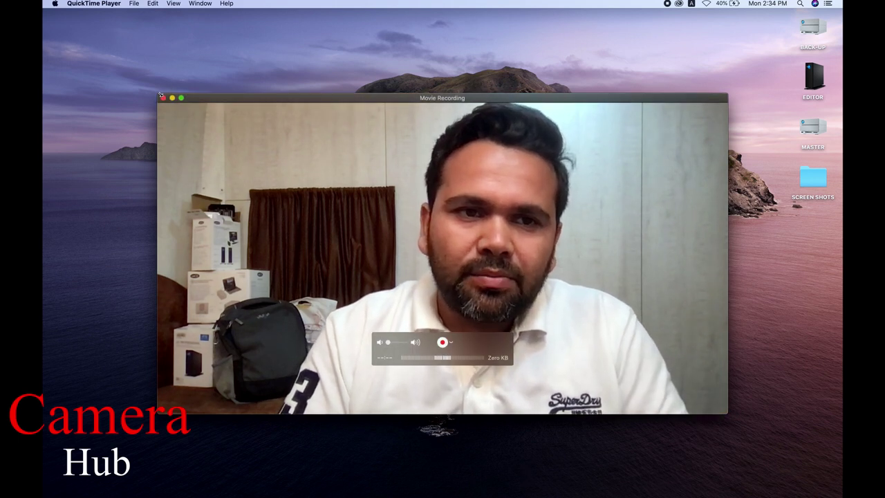
pyautogui.moveTo(160, 95); pyautogui.dragTo(538, 308)
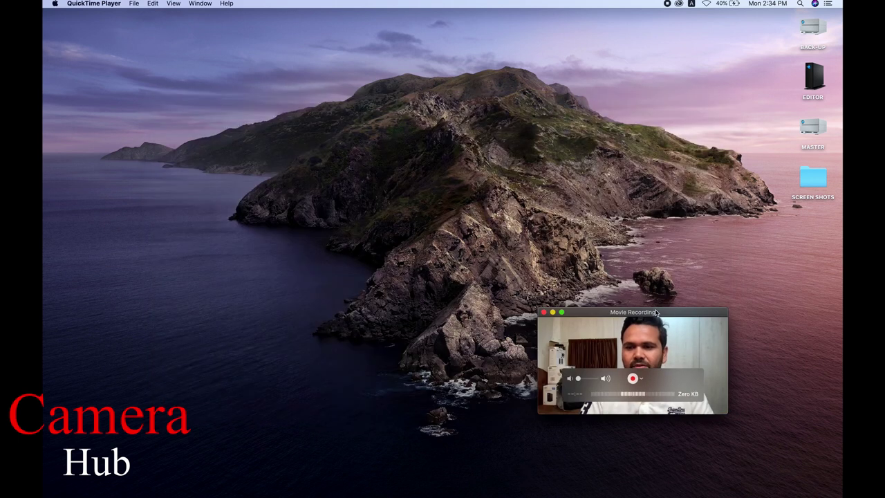
pyautogui.moveTo(656, 312); pyautogui.dragTo(764, 381)
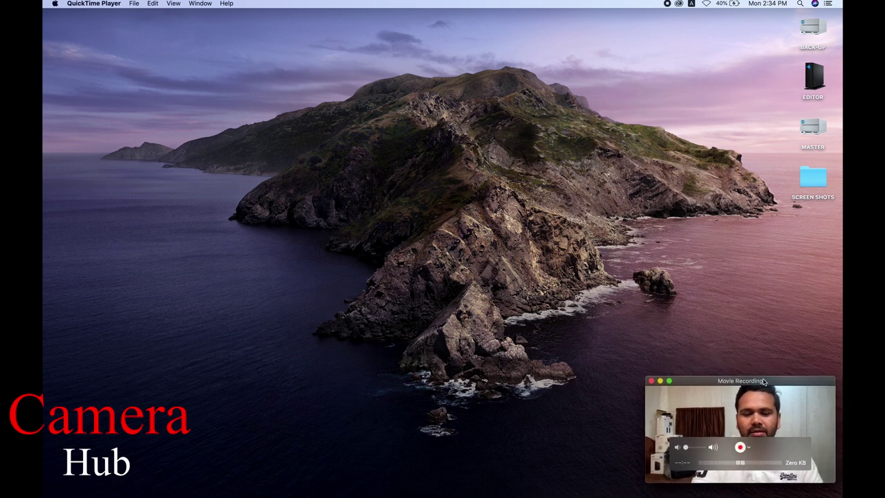
pyautogui.press('super+space')
# Launch DaVinci Resolve via Spotlight, glance at the MASTER drive, then open Untitled Project
pyautogui.write('DA')
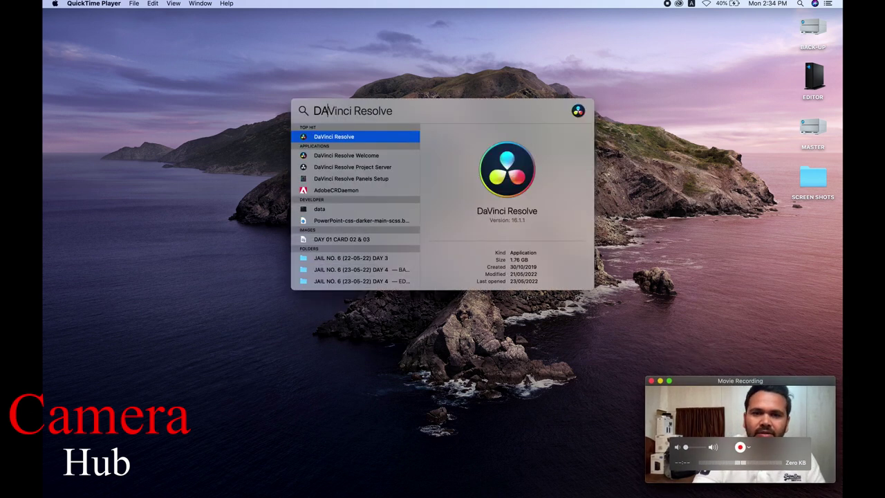
pyautogui.press('Return')
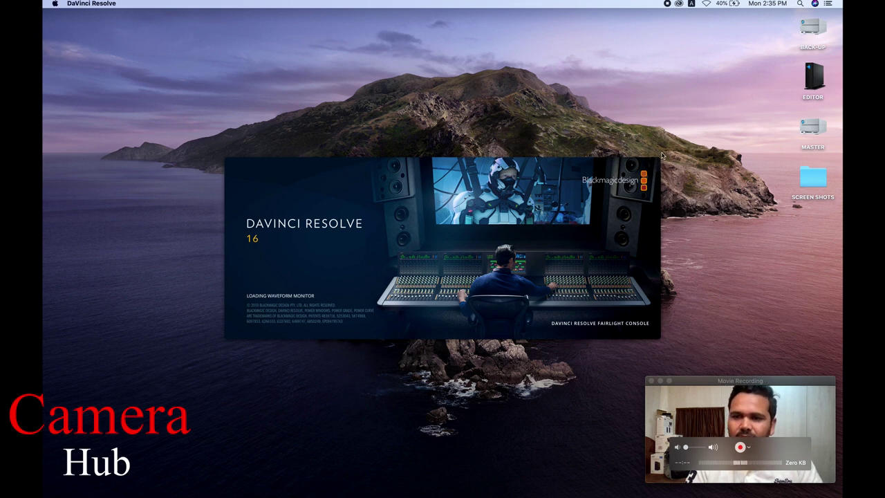
pyautogui.click(804, 131)
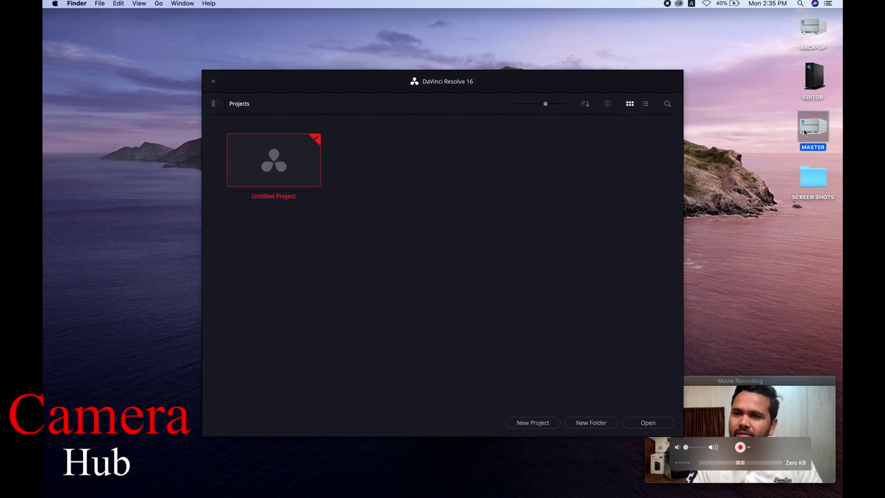
pyautogui.doubleClick(804, 131)
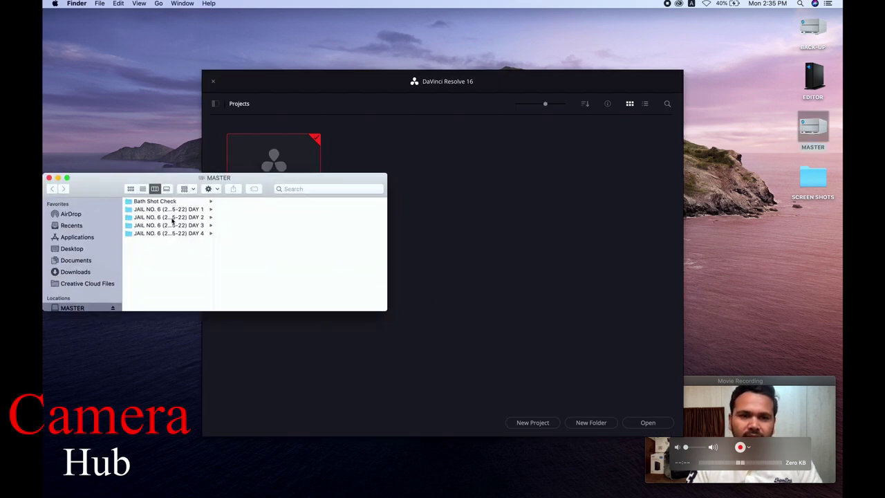
pyautogui.click(49, 178)
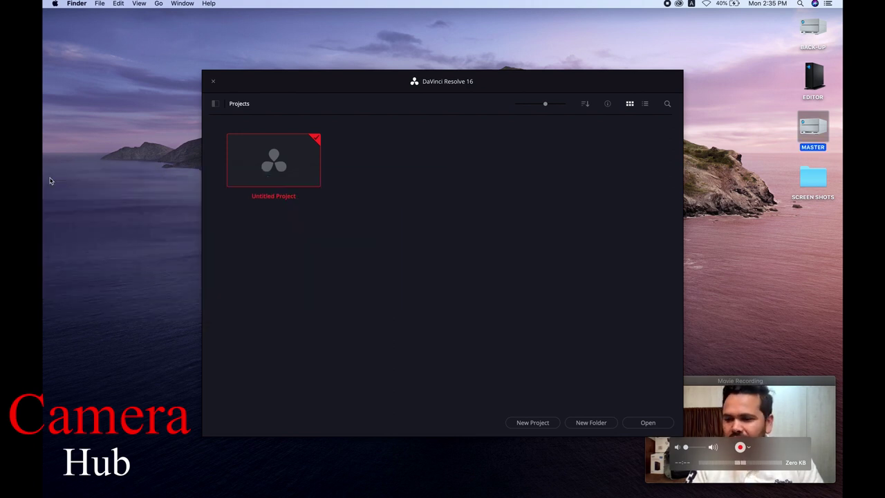
pyautogui.click(276, 168)
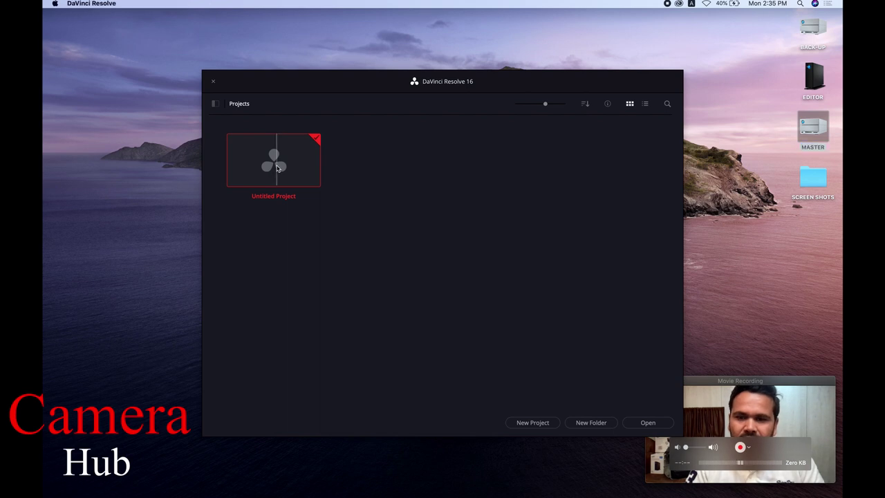
pyautogui.doubleClick(276, 168)
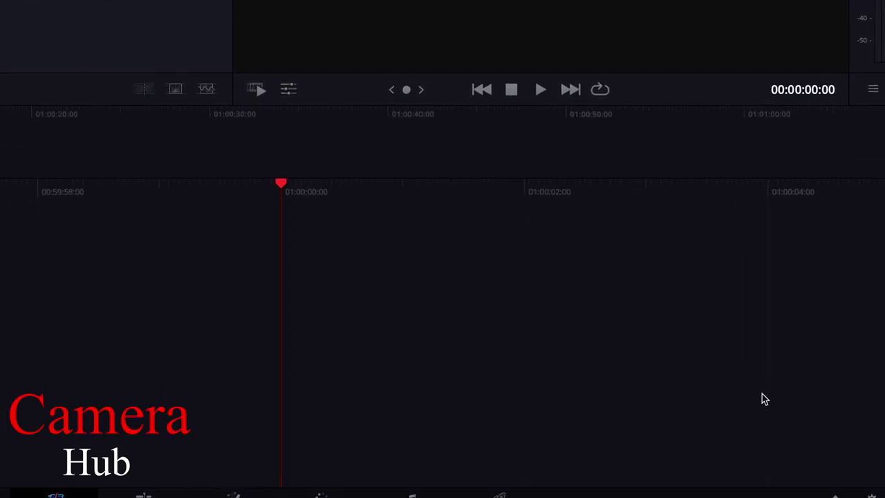
# In Project Settings, set the timeline and playback frame rates to 25 fps
pyautogui.click(807, 453)
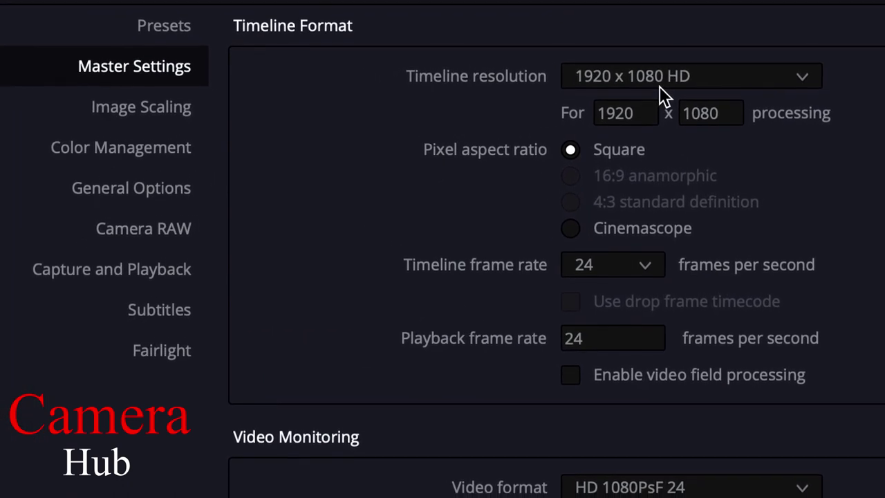
pyautogui.click(711, 73)
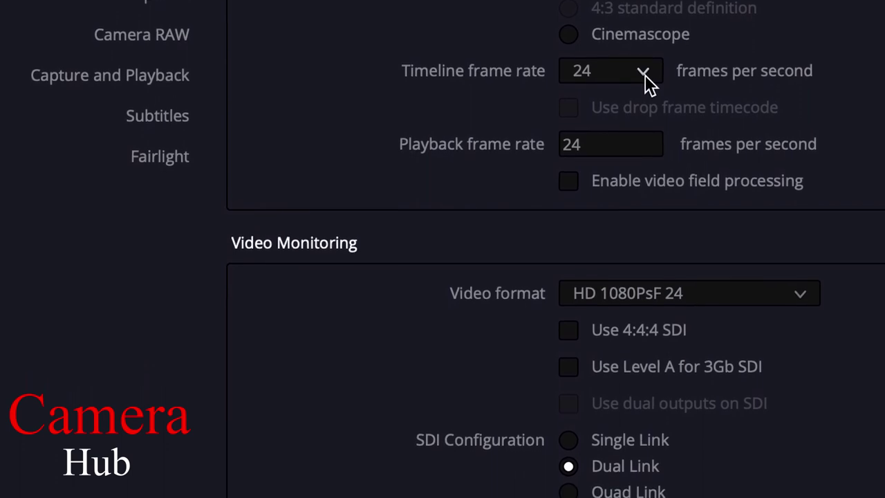
pyautogui.click(643, 74)
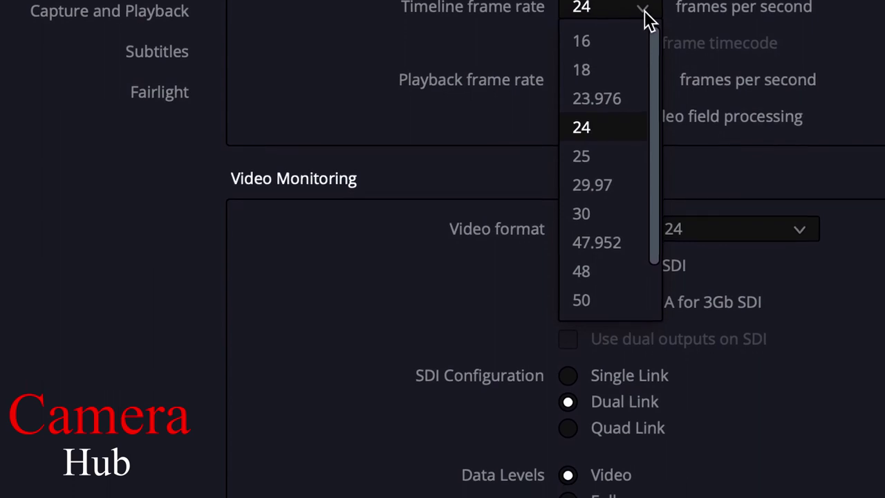
pyautogui.press('Down')
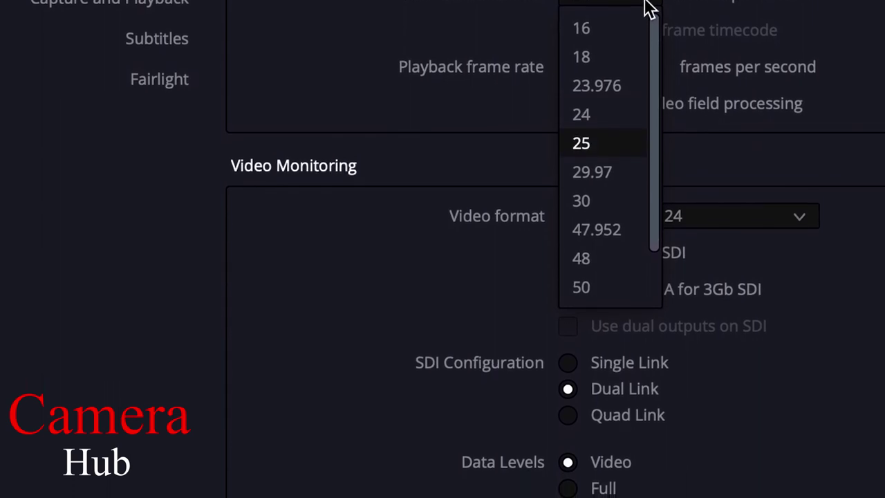
pyautogui.click(648, 7)
pyautogui.doubleClick(637, 50)
pyautogui.write('25')
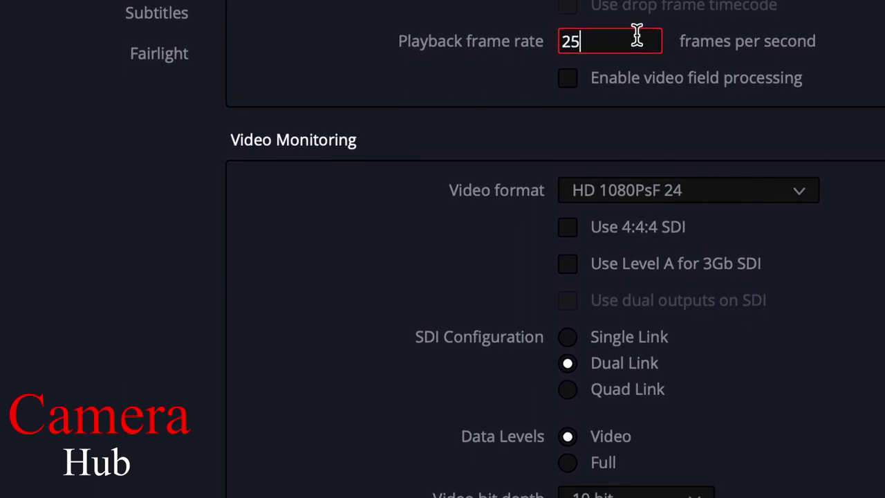
# Set the video monitoring format to HD 1080PsF 25
pyautogui.click(716, 175)
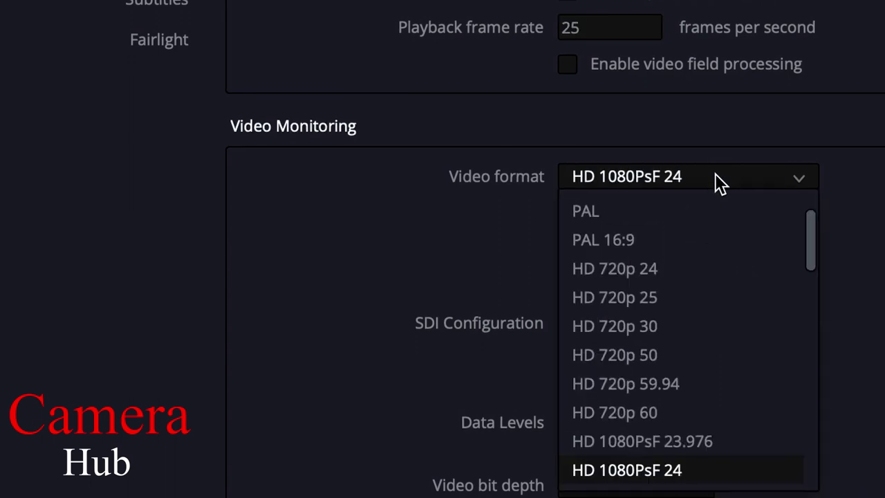
pyautogui.press('Down')
pyautogui.press('Return')
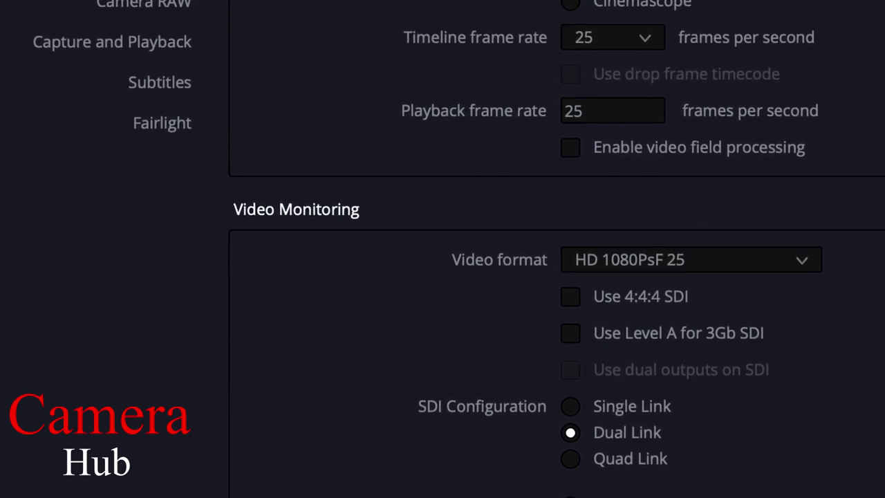
# In Image Scaling, leave mismatched resolution files on Scale entire image to fit
pyautogui.click(133, 24)
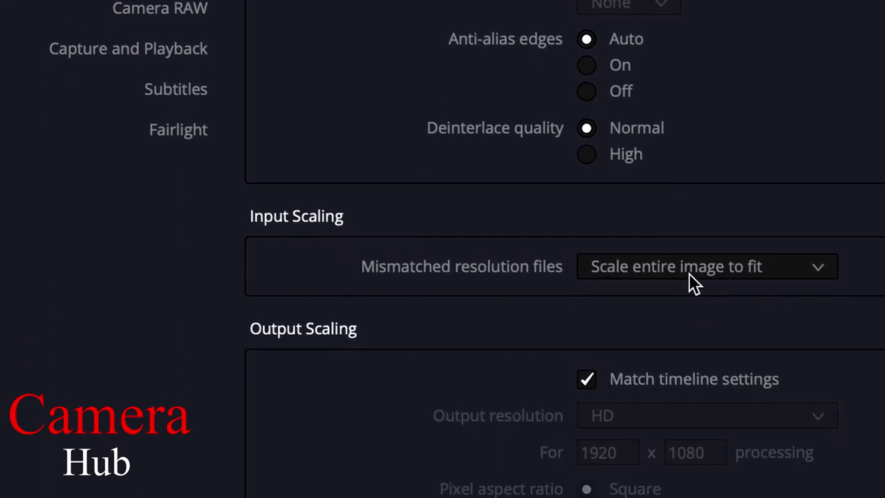
pyautogui.click(688, 250)
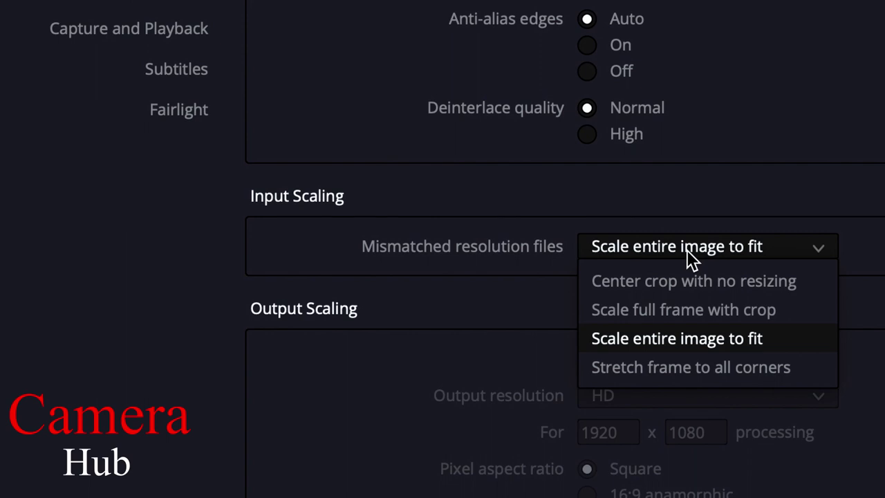
pyautogui.click(689, 343)
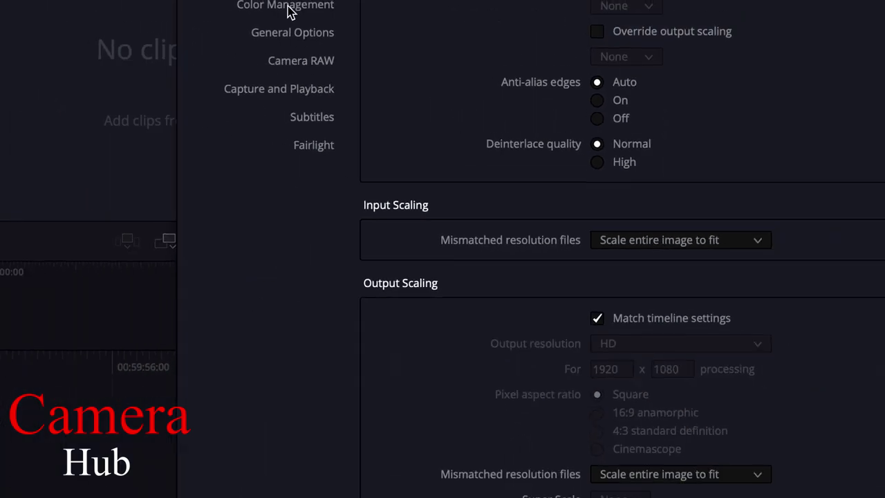
pyautogui.click(289, 6)
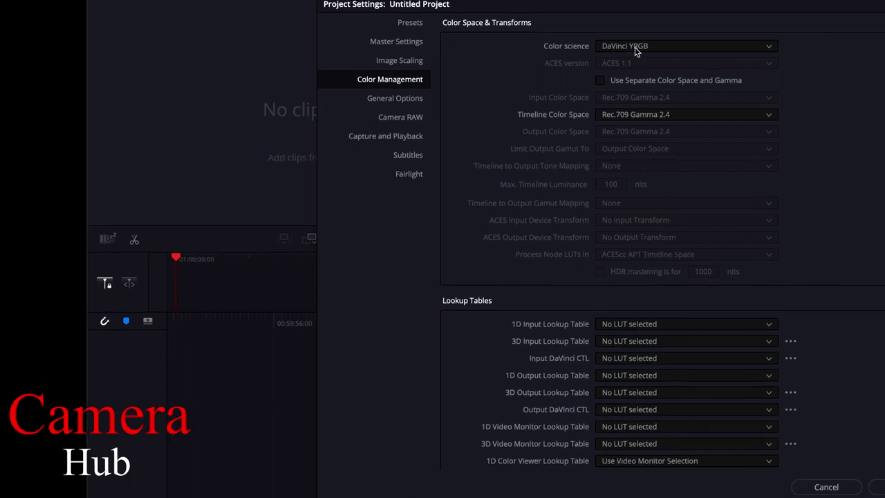
# Try DaVinci YRGB Color Managed color science, then revert to plain DaVinci YRGB
pyautogui.click(636, 47)
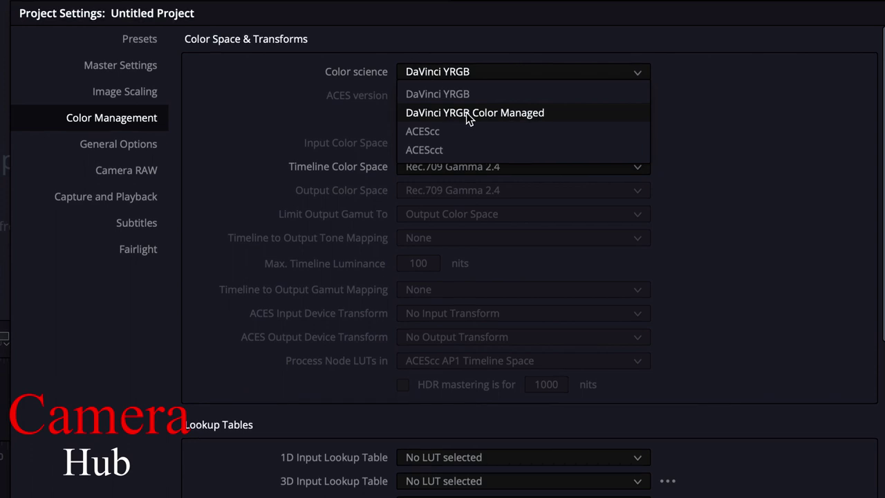
pyautogui.click(467, 115)
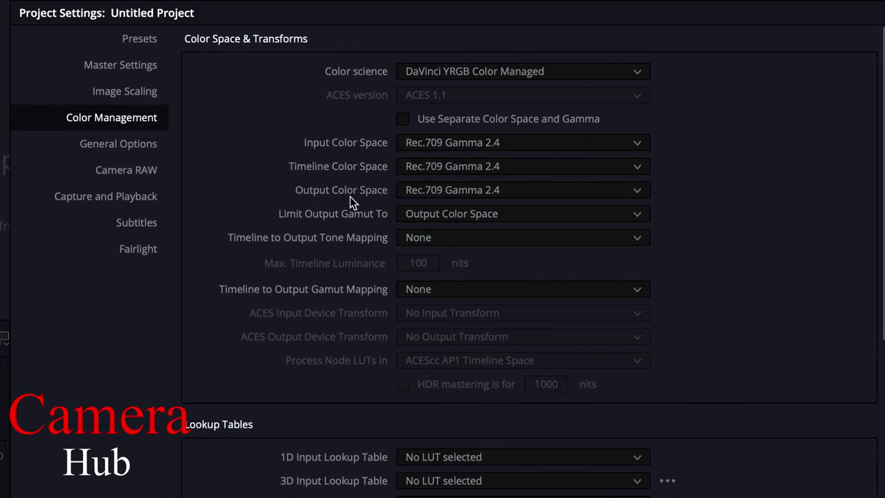
pyautogui.click(415, 194)
pyautogui.click(418, 194)
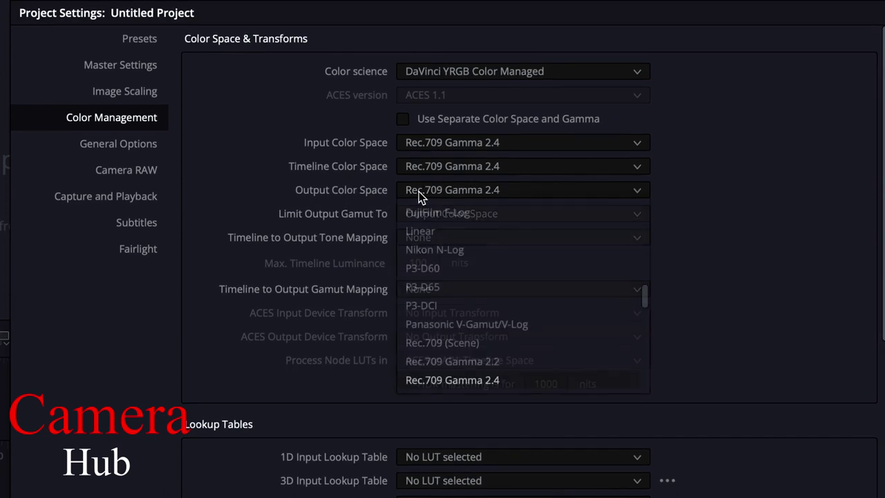
pyautogui.click(471, 74)
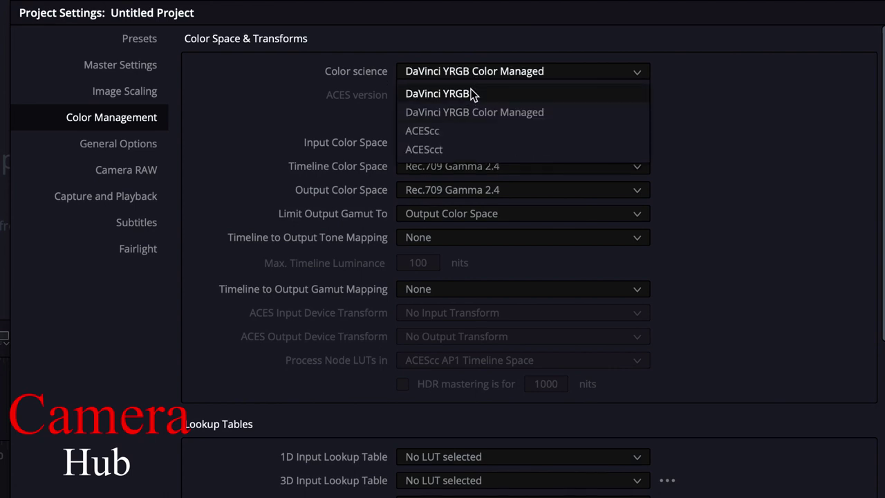
pyautogui.click(470, 94)
# Apply the Arri Alexa LogC to Rec709 3D output LUT, then reset it to No LUT selected
pyautogui.scroll(-2, 274, 327)
pyautogui.scroll(-3, 269, 277)
pyautogui.scroll(-2, 269, 278)
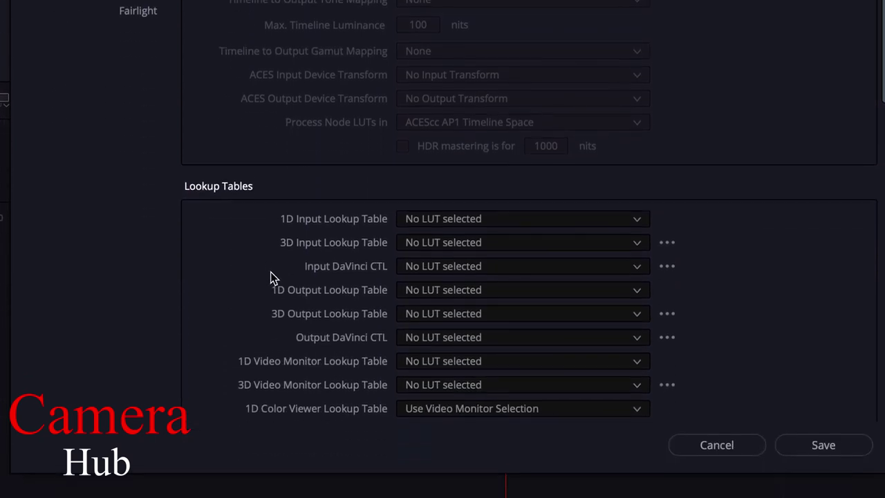
pyautogui.scroll(-2, 275, 277)
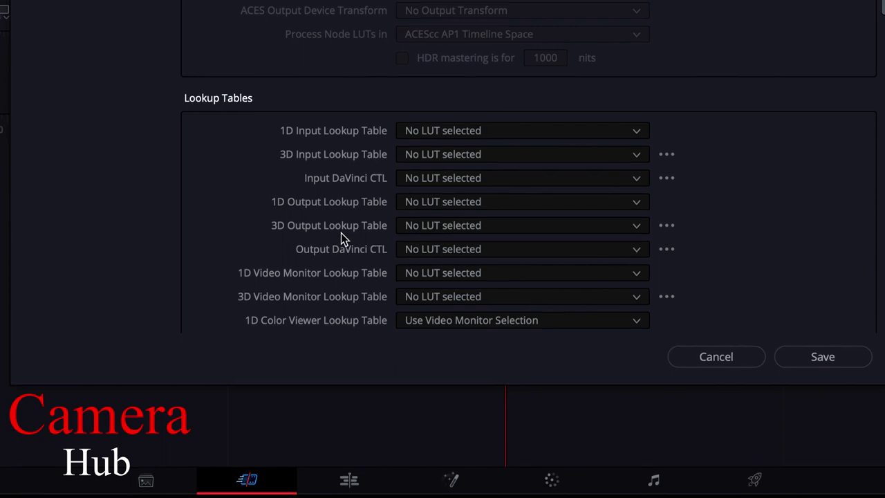
pyautogui.click(424, 233)
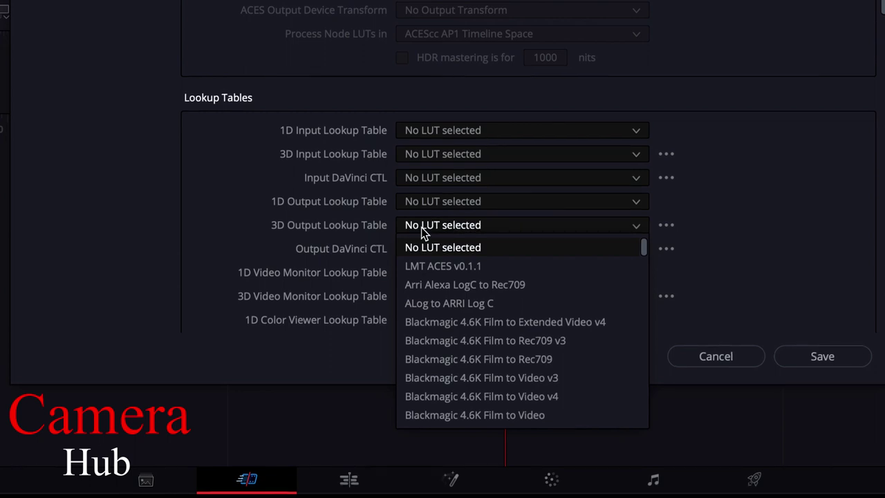
pyautogui.click(435, 287)
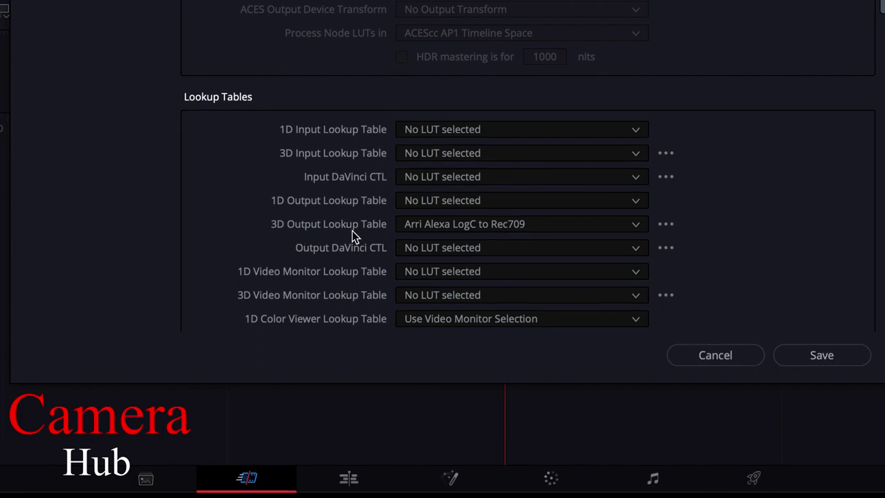
pyautogui.click(420, 228)
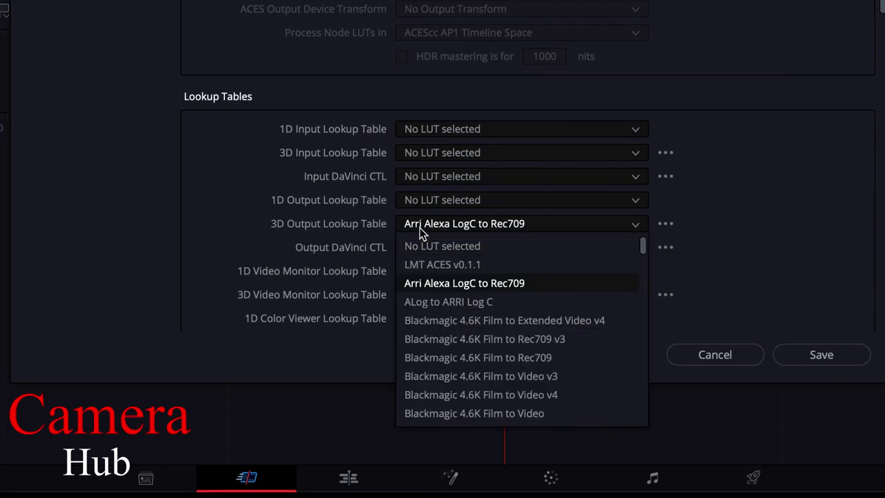
pyautogui.click(425, 246)
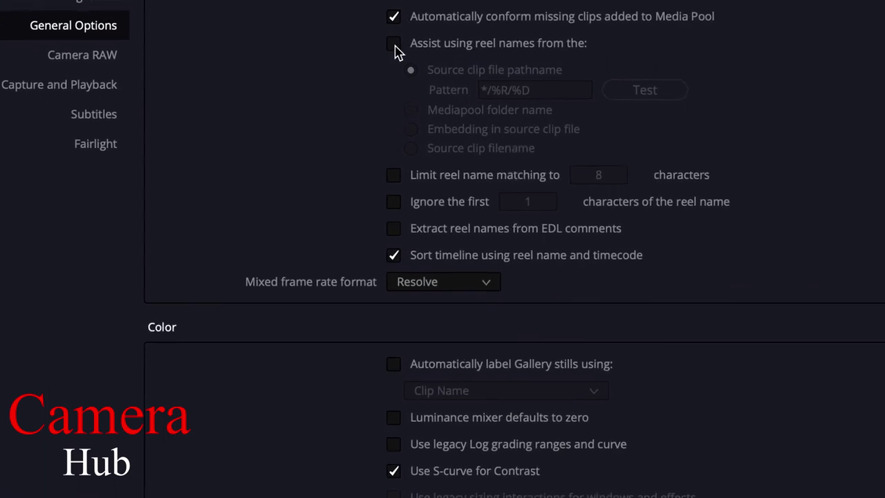
# Enable reel-name assist using names from Embedding in source clip file
pyautogui.click(394, 27)
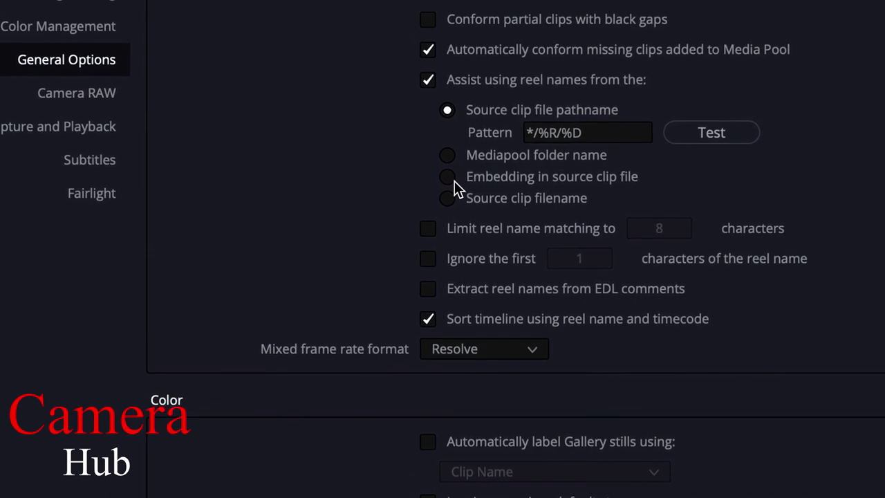
pyautogui.click(461, 191)
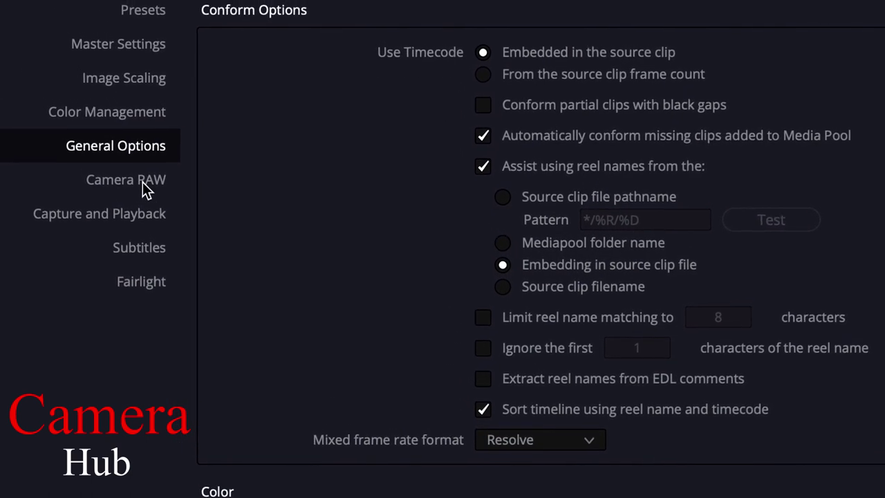
pyautogui.click(139, 173)
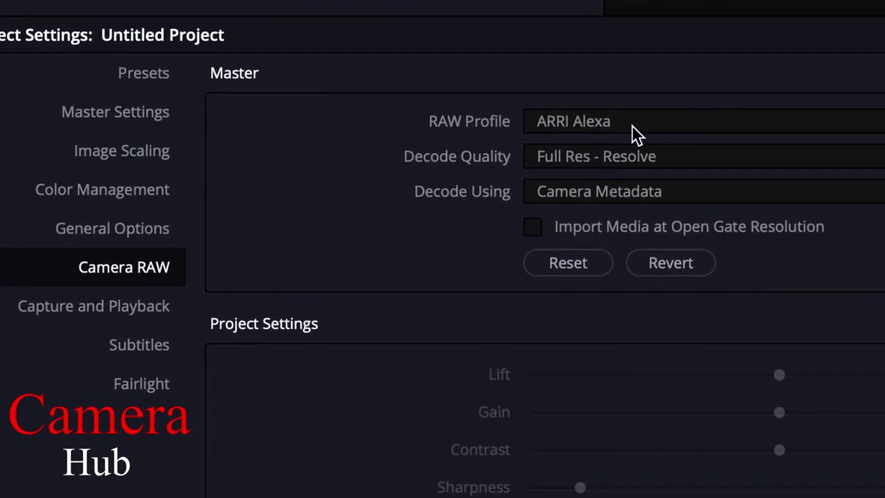
# Keep the ARRI Alexa RAW profile and set its Decode Quality to Half Res
pyautogui.click(636, 133)
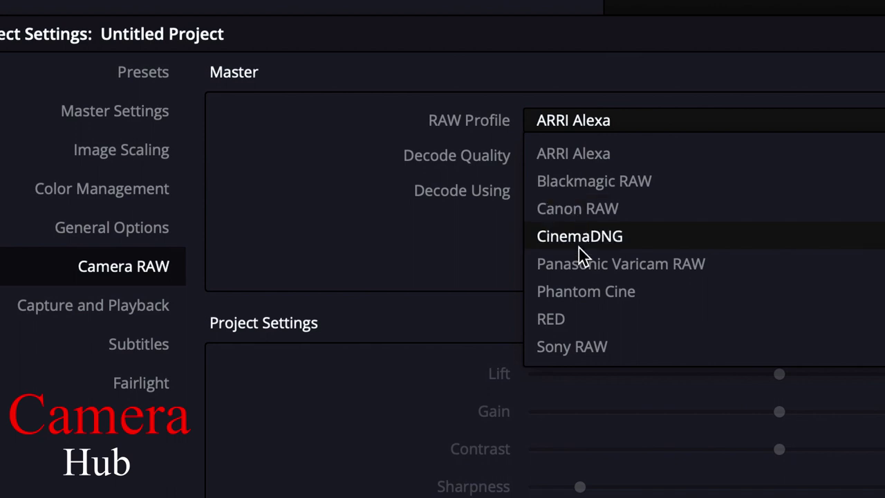
pyautogui.click(599, 168)
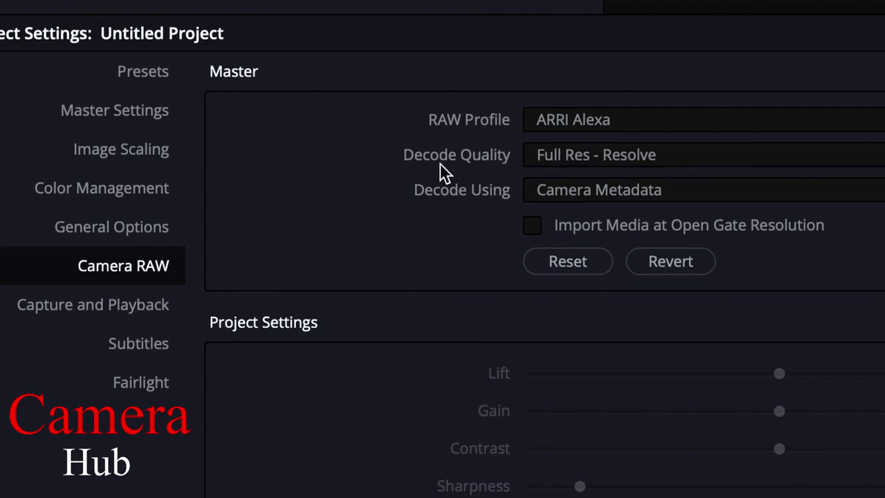
pyautogui.click(565, 158)
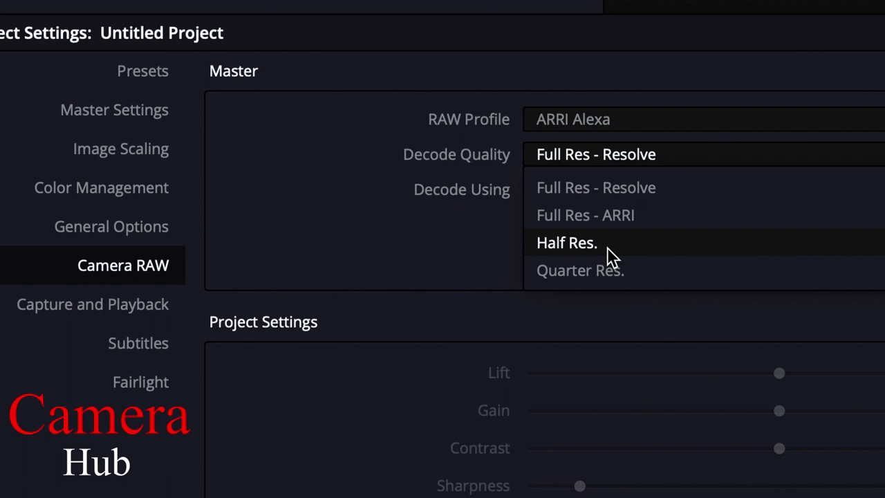
pyautogui.click(607, 247)
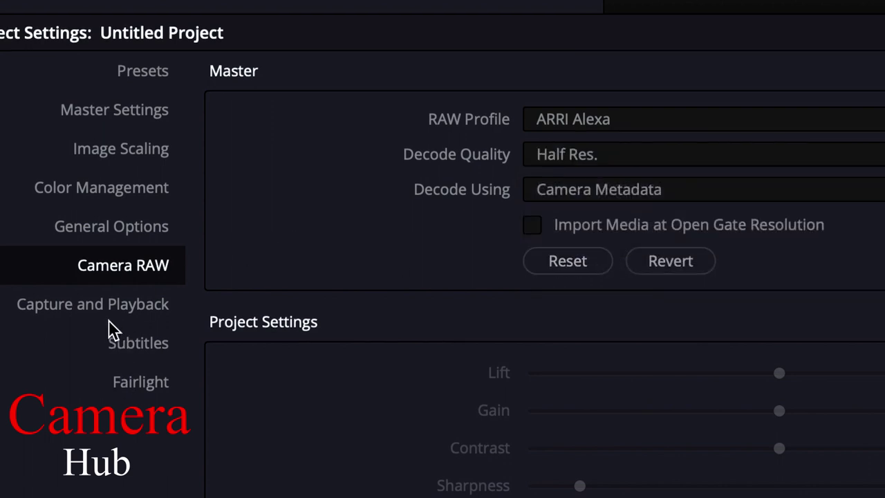
# Review the Capture and Playback, Subtitles and Fairlight settings, then save Project Settings
pyautogui.click(103, 303)
pyautogui.scroll(-2, 443, 415)
pyautogui.scroll(-3, 443, 415)
pyautogui.scroll(-3, 442, 415)
pyautogui.scroll(-4, 443, 415)
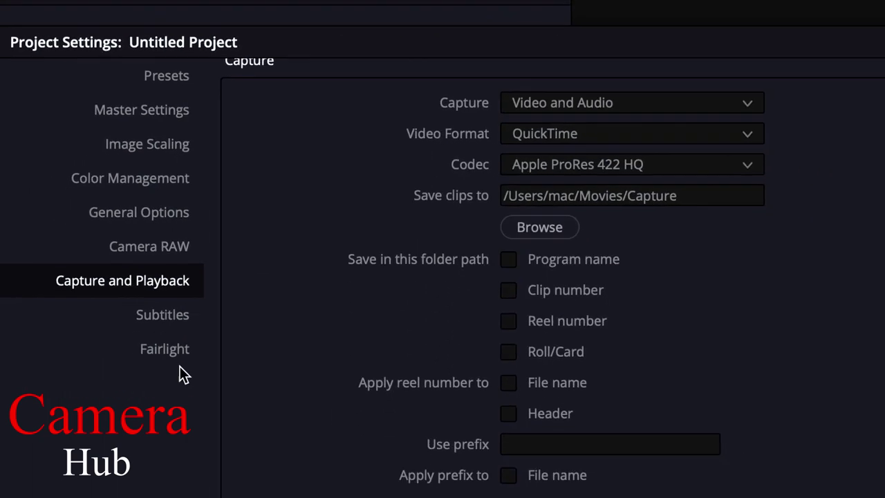
pyautogui.click(202, 245)
pyautogui.click(200, 267)
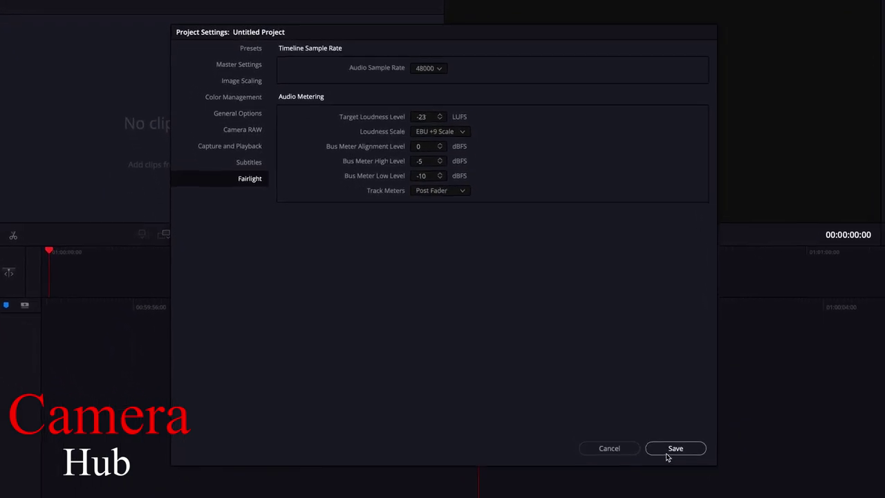
pyautogui.click(664, 455)
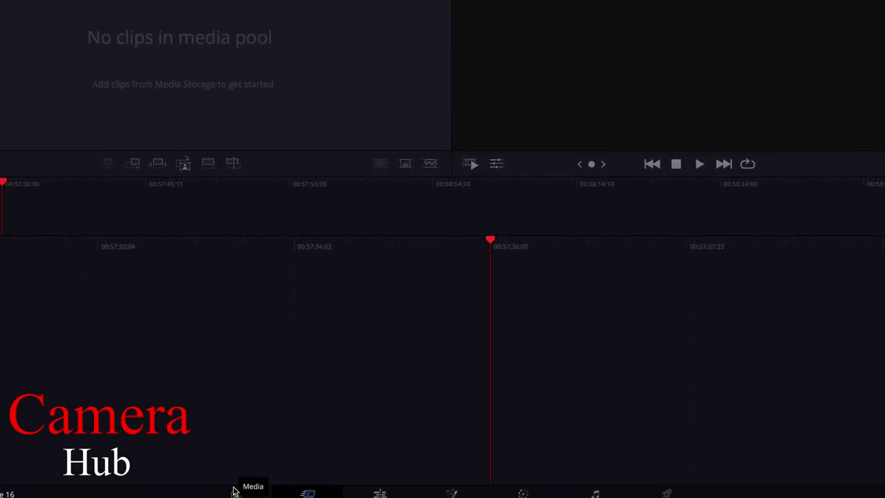
# On the Media page, open MASTER > JAIL NO. 6 (23-05-22) DAY 4 > ARRI RAW > B007R3W3 and select all clips
pyautogui.click(232, 491)
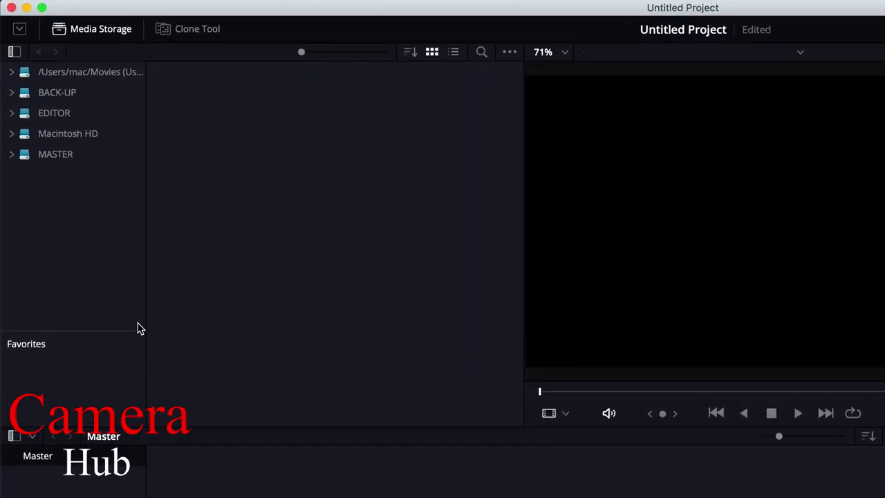
pyautogui.click(61, 158)
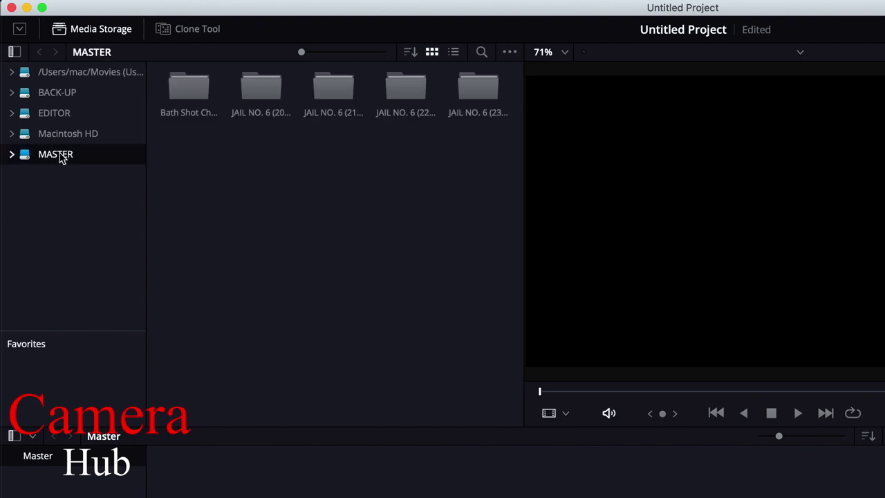
pyautogui.doubleClick(477, 103)
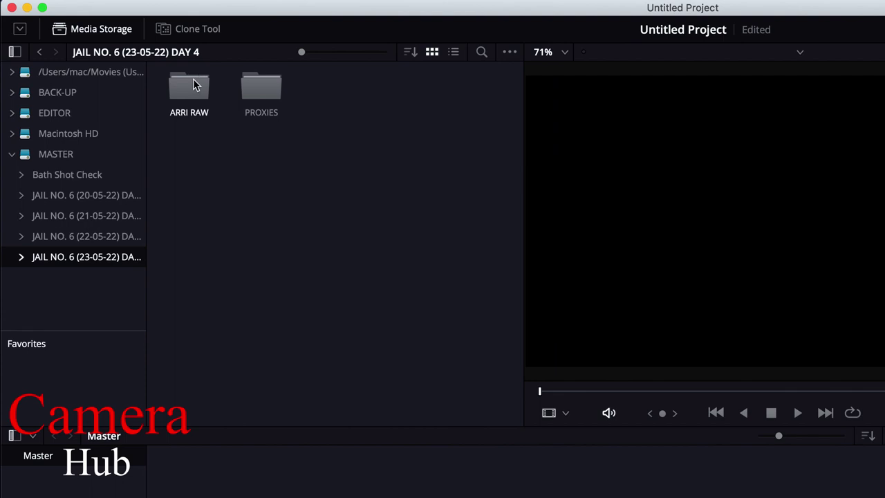
pyautogui.doubleClick(193, 83)
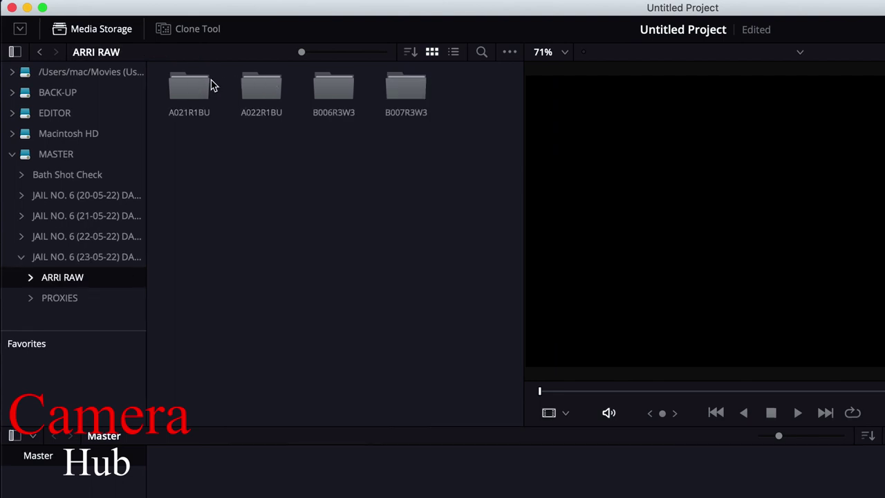
pyautogui.click(411, 95)
pyautogui.doubleClick(411, 95)
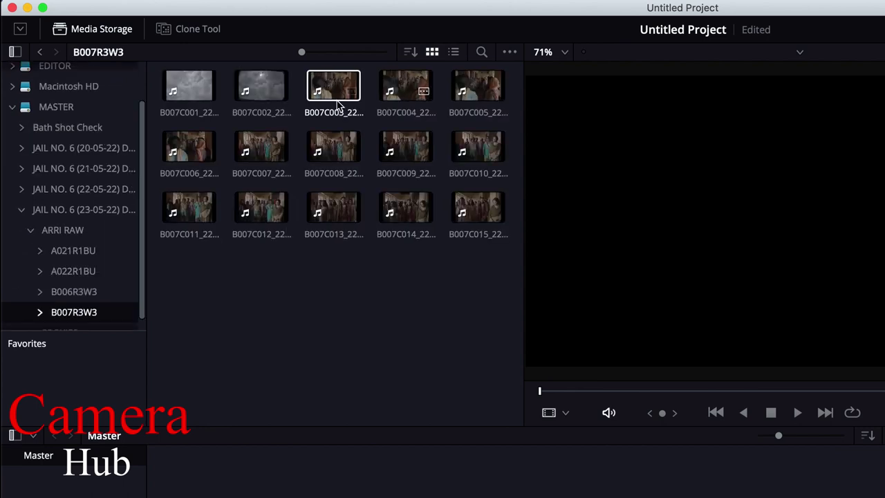
pyautogui.click(199, 95)
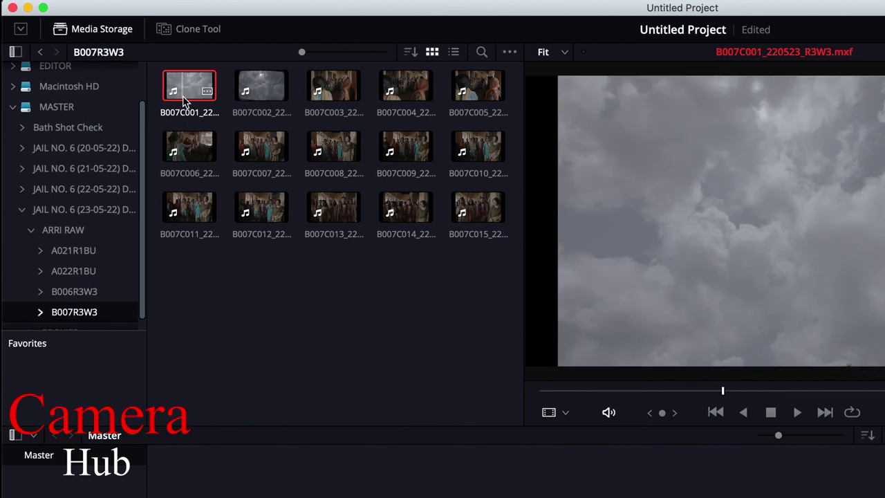
pyautogui.press('super+a')
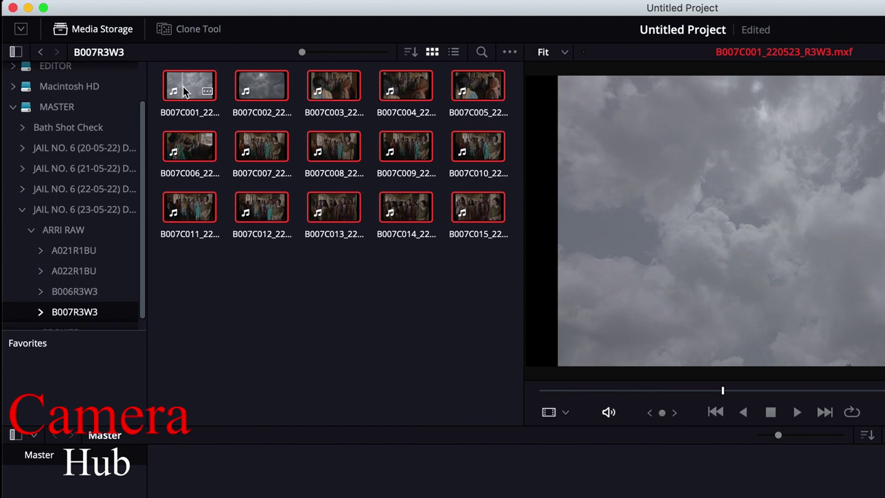
# Add the 15 selected B007R3W3 clips into the Media Pool and select them all there
pyautogui.rightClick(184, 92)
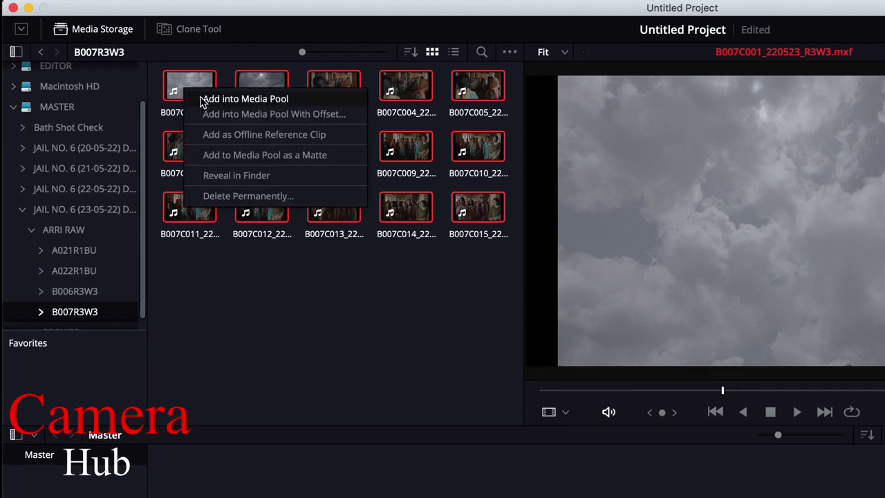
pyautogui.click(203, 99)
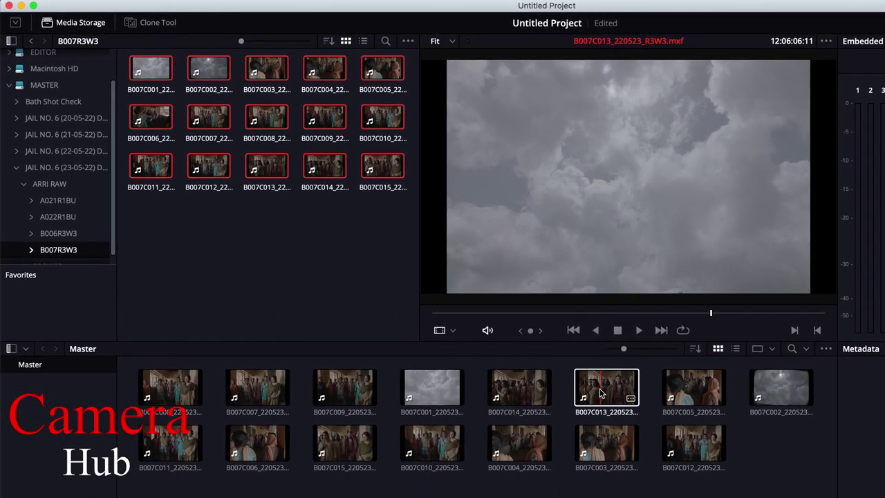
pyautogui.click(437, 380)
pyautogui.click(439, 381)
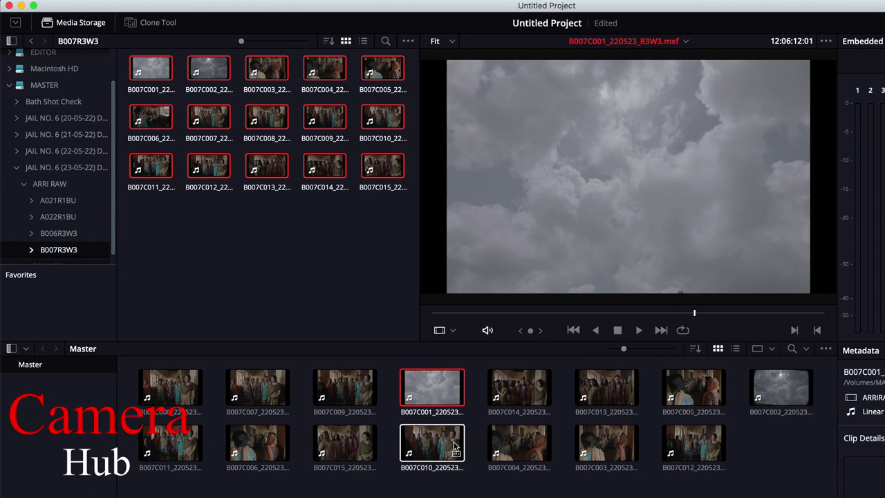
pyautogui.press('super+a')
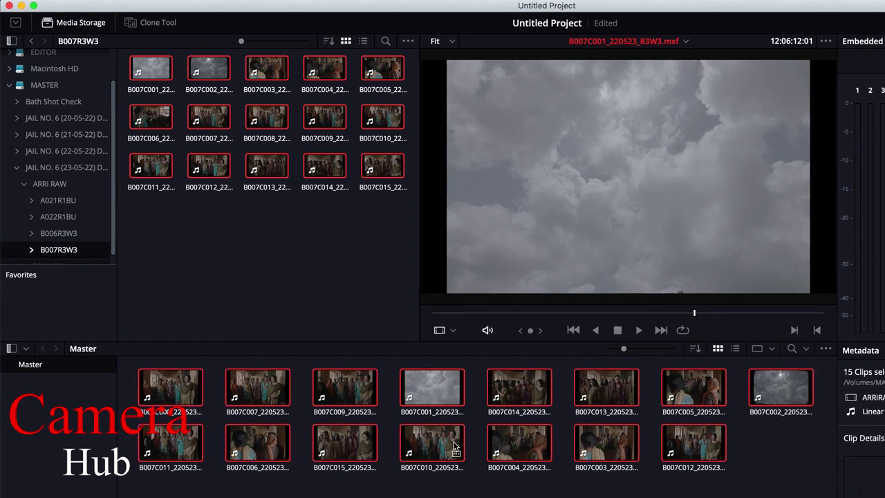
pyautogui.rightClick(440, 393)
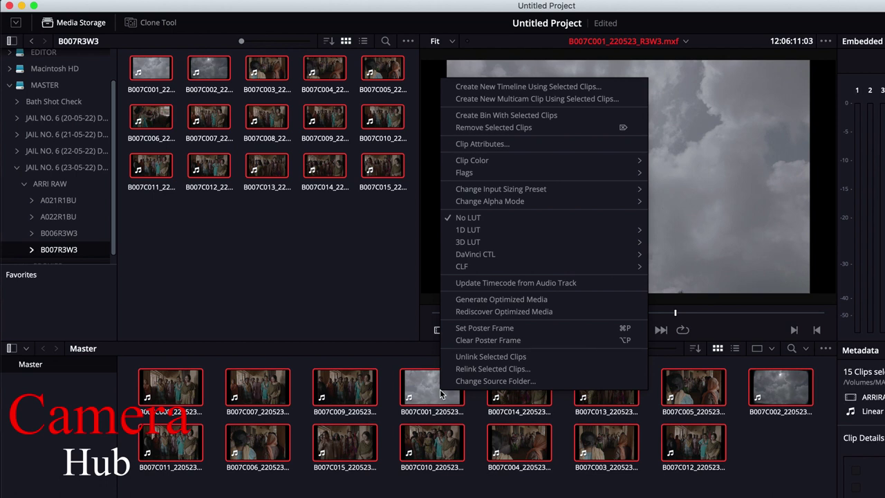
pyautogui.moveTo(468, 242)
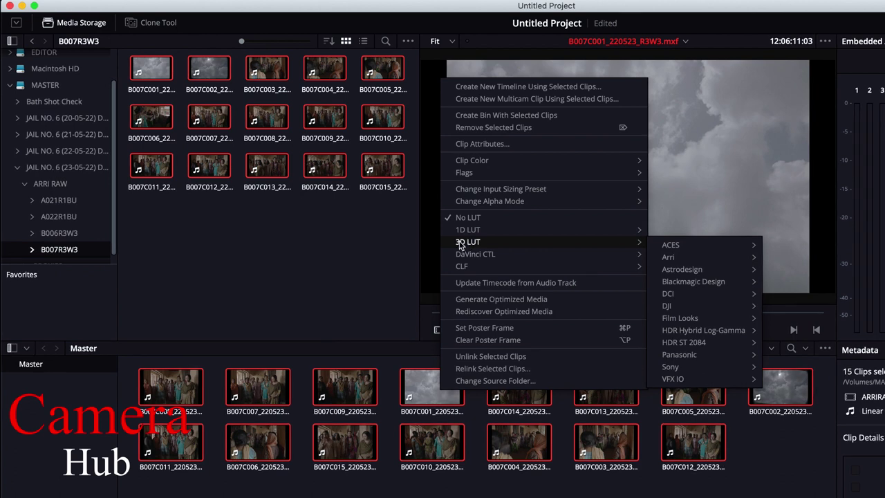
pyautogui.moveTo(663, 257)
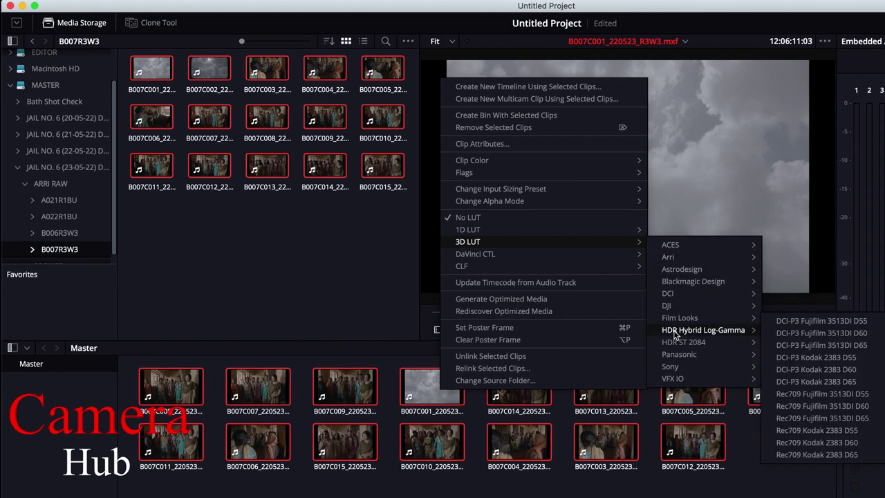
pyautogui.moveTo(670, 345)
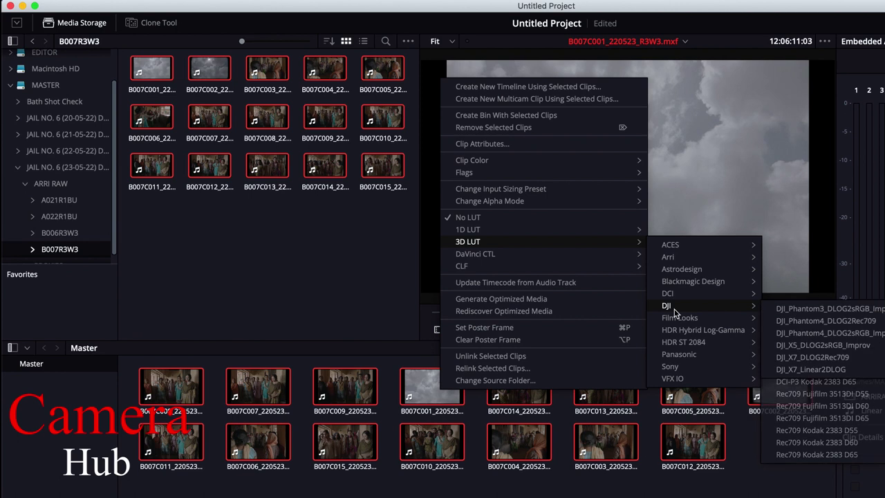
pyautogui.moveTo(674, 283)
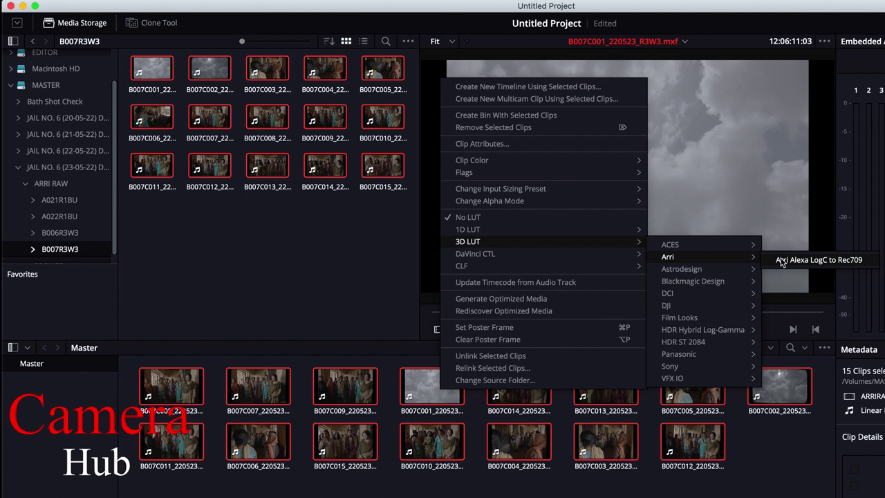
pyautogui.click(606, 219)
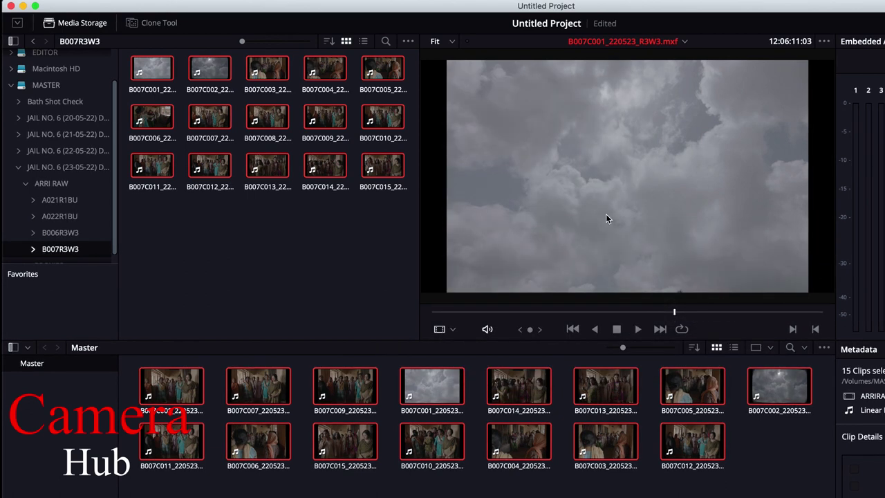
# Start a multicam clip from the selected clips, then cancel it without creating it
pyautogui.rightClick(425, 385)
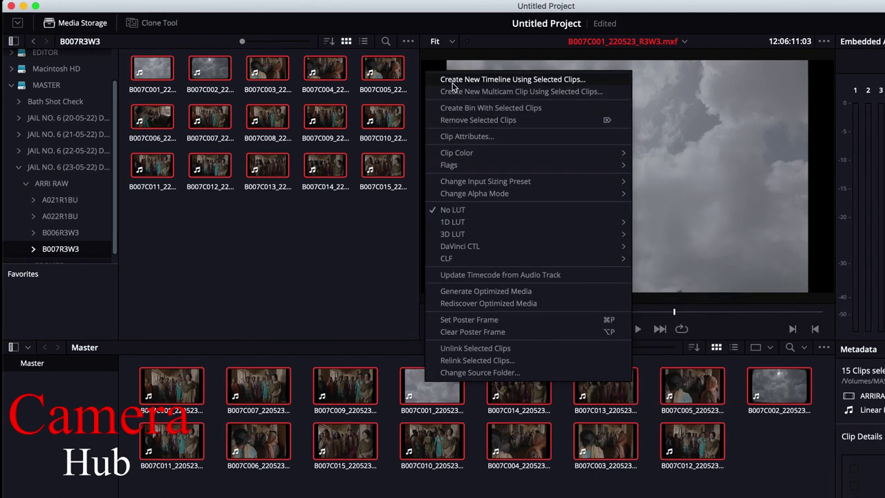
pyautogui.click(545, 90)
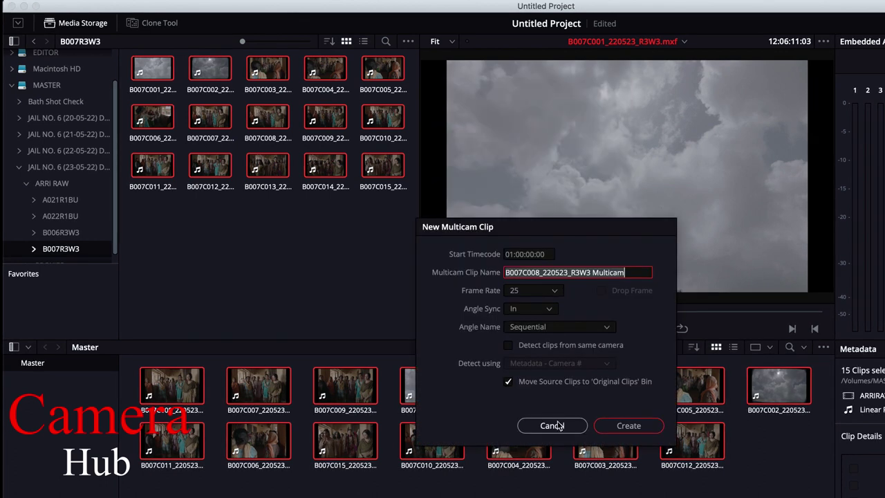
pyautogui.click(560, 423)
# Create Timeline 1 from the selected B007 clips and load B007C001 in the viewer
pyautogui.rightClick(440, 383)
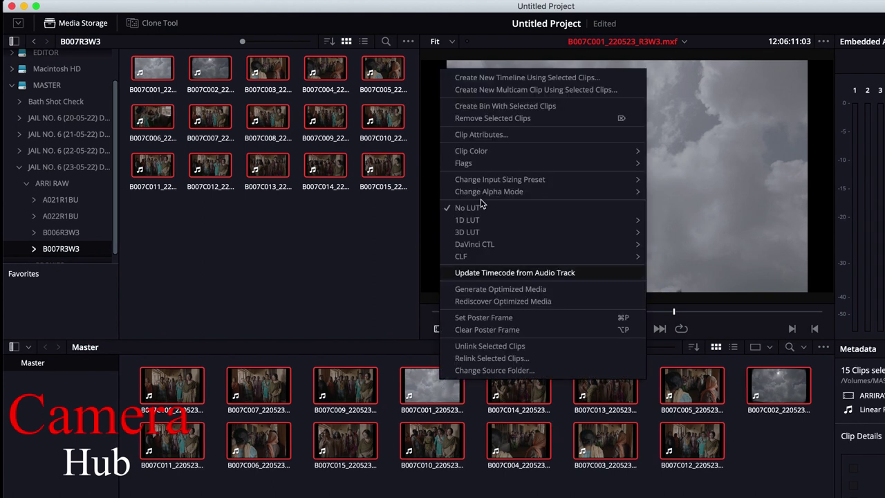
pyautogui.click(494, 78)
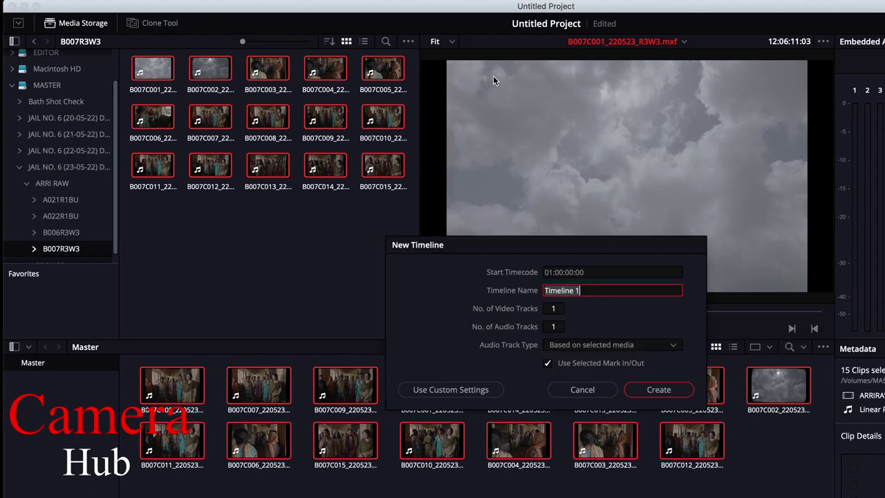
pyautogui.click(659, 391)
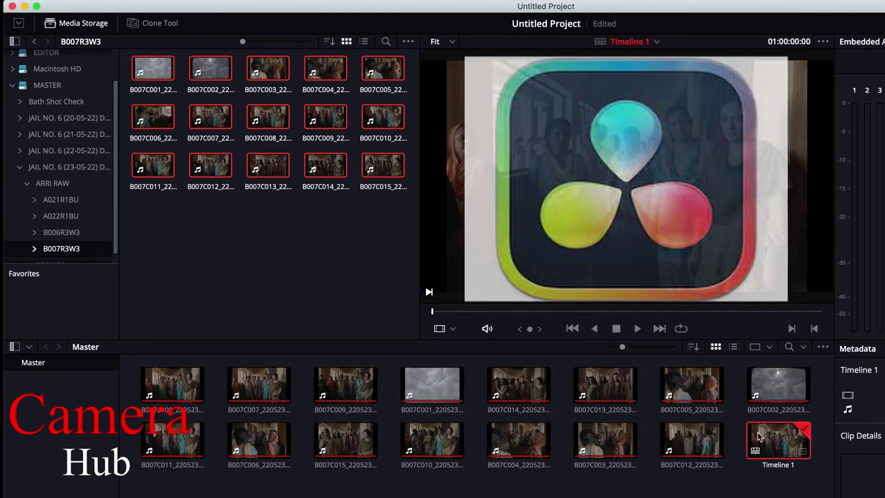
pyautogui.click(446, 377)
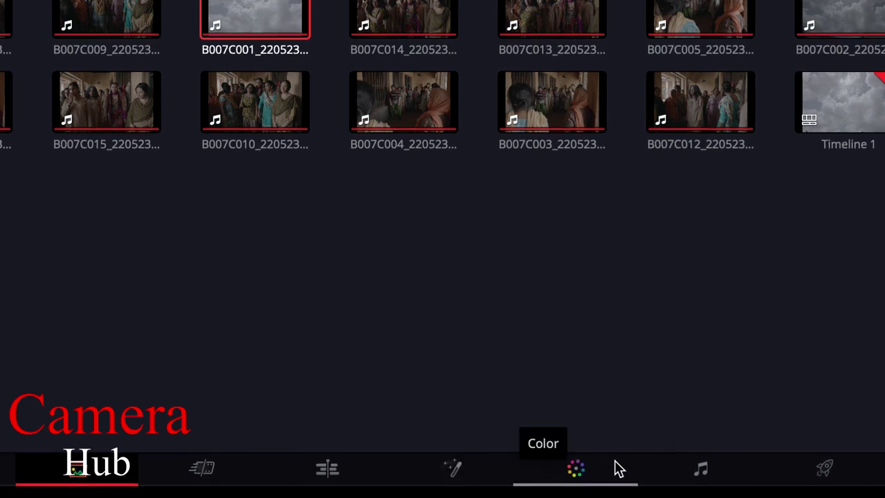
# Switch to the Deliver page, showing QuickTime H.264 settings for the 15-clip timeline
pyautogui.click(820, 470)
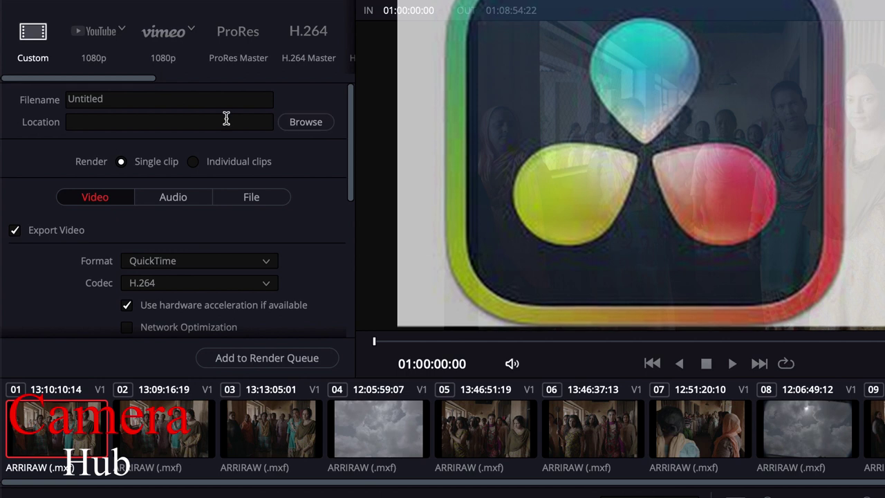
# Set the render destination to a new B007 folder in MASTER > JAIL NO. 6 DAY 4 > PROXIES
pyautogui.click(287, 123)
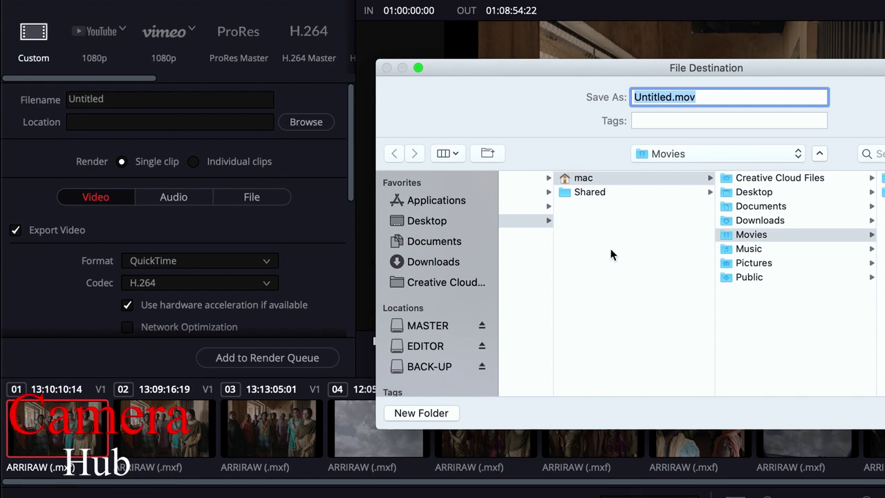
pyautogui.hscroll(-5, 611, 255)
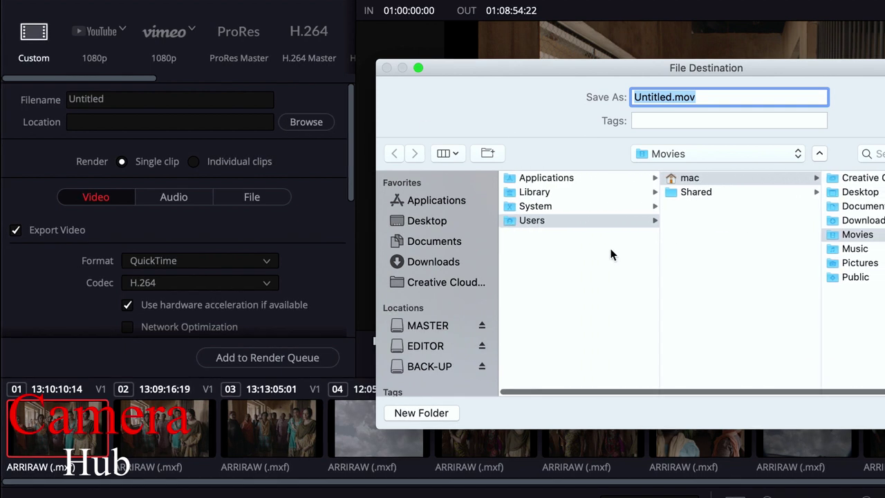
pyautogui.click(418, 330)
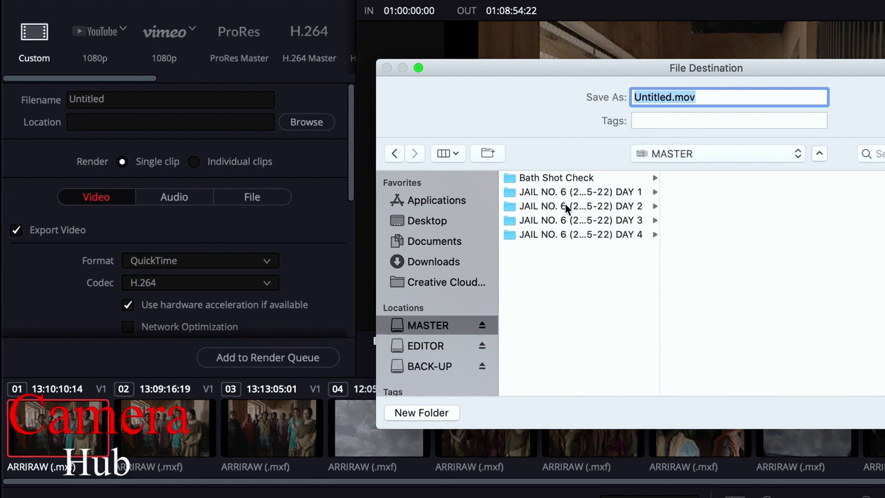
pyautogui.click(568, 236)
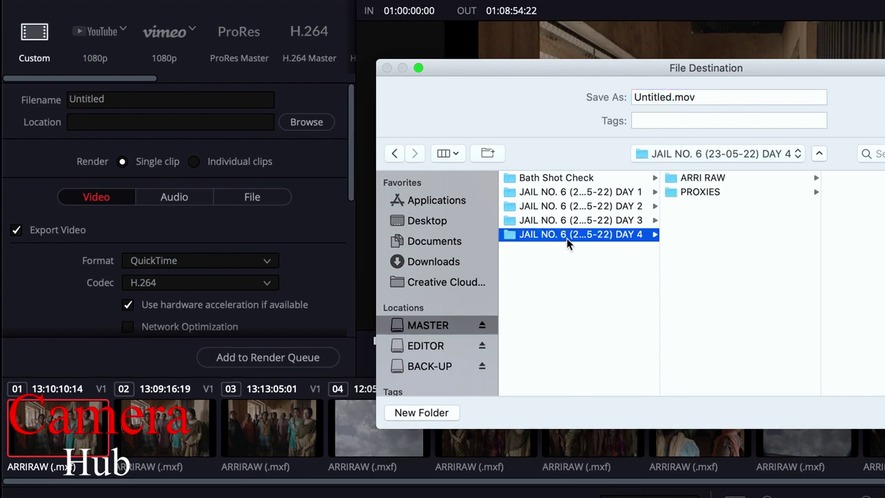
pyautogui.click(704, 194)
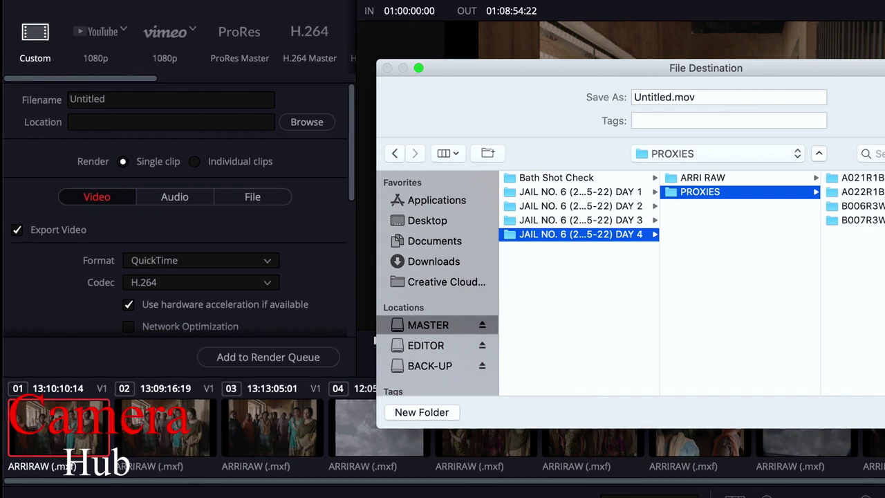
pyautogui.click(422, 412)
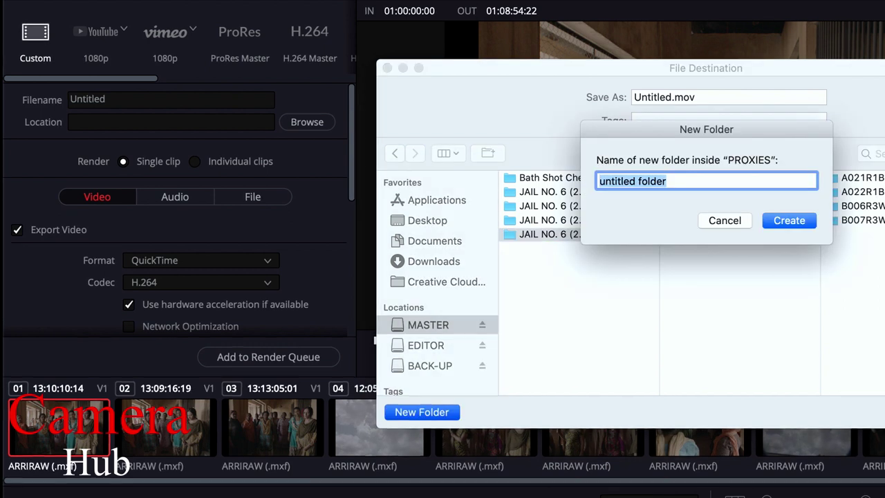
pyautogui.write('B007')
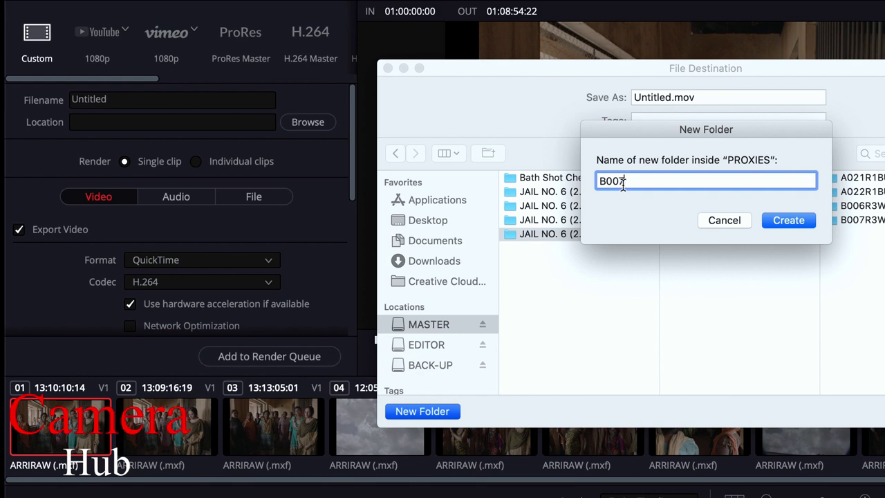
pyautogui.click(799, 222)
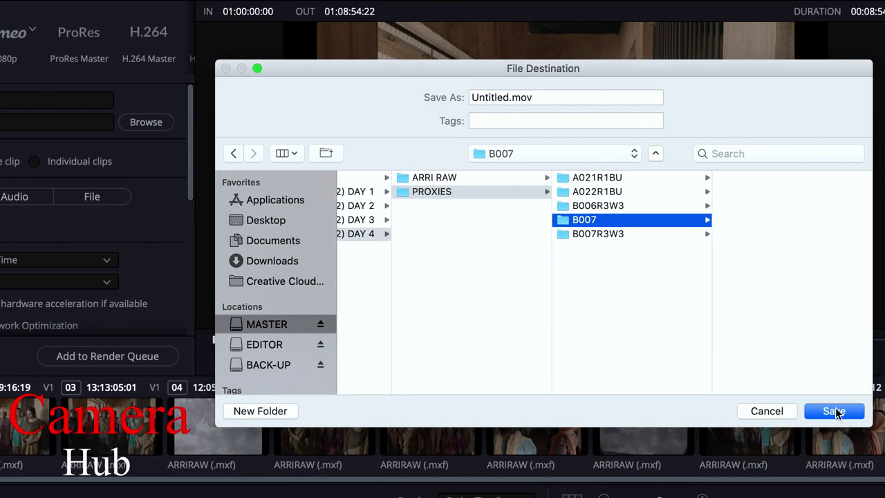
pyautogui.click(869, 411)
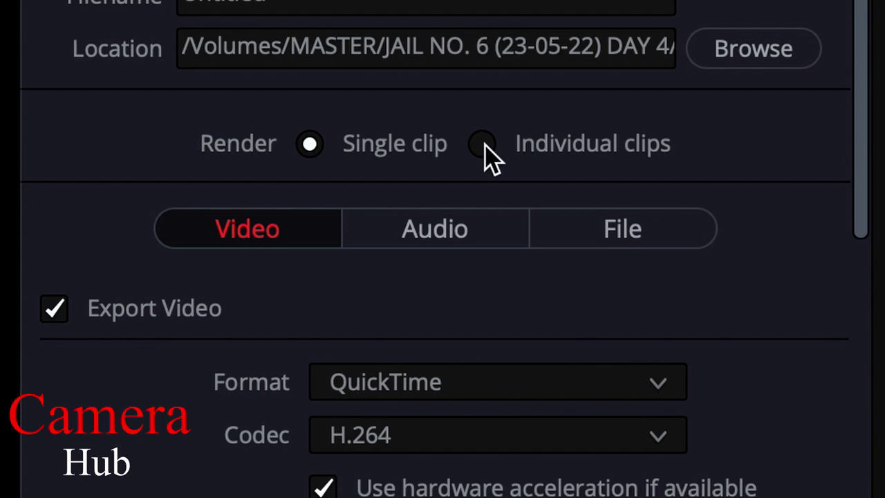
# Switch the render to Individual clips and bring up the output Format list
pyautogui.click(483, 144)
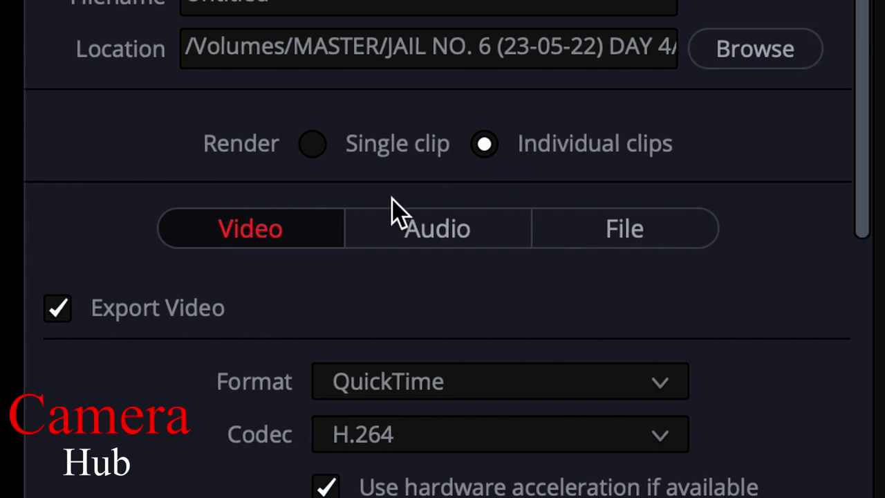
pyautogui.scroll(-5, 354, 342)
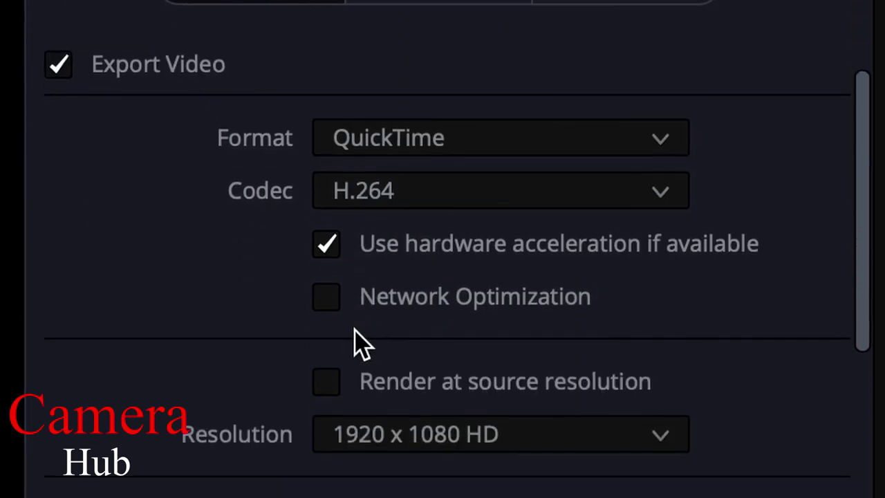
pyautogui.scroll(-3, 354, 342)
pyautogui.scroll(2, 356, 346)
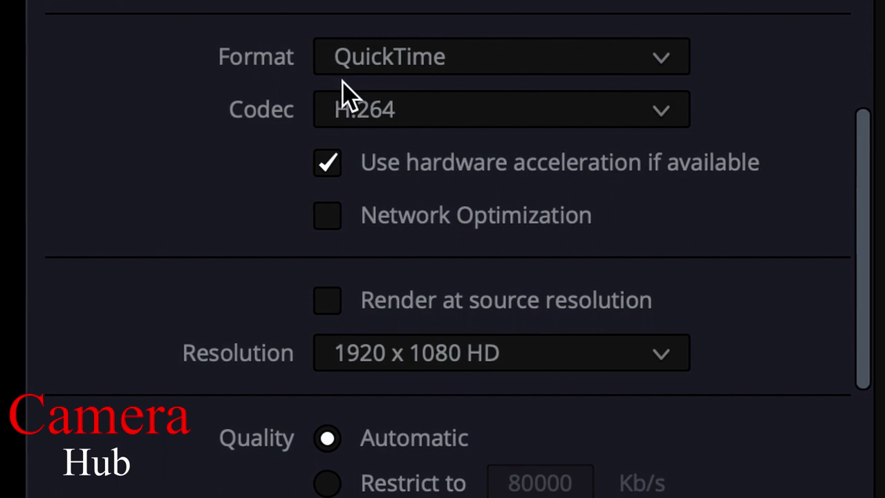
pyautogui.click(445, 59)
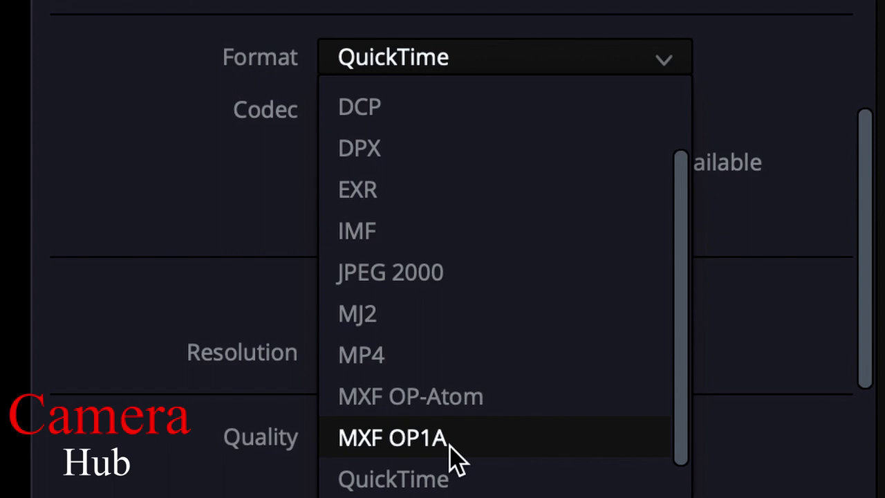
# Keep QuickTime format and set the codec to Apple ProRes, type Apple ProRes 422 LT
pyautogui.click(477, 477)
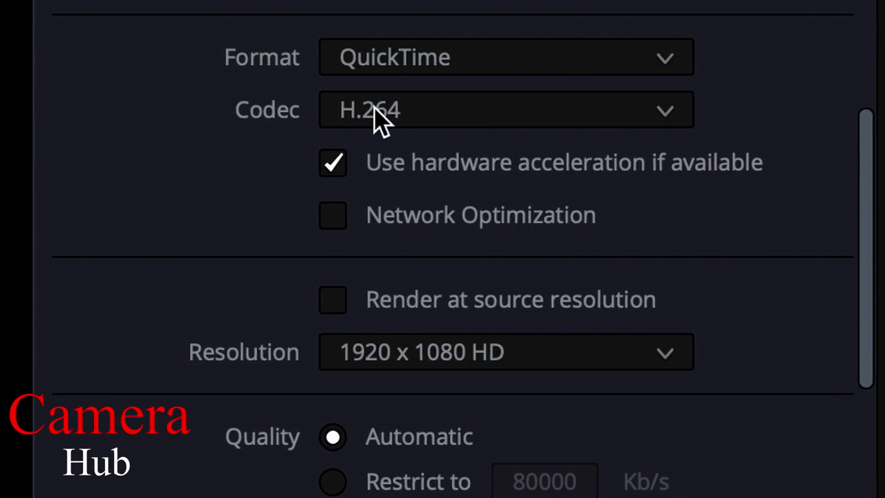
pyautogui.click(413, 114)
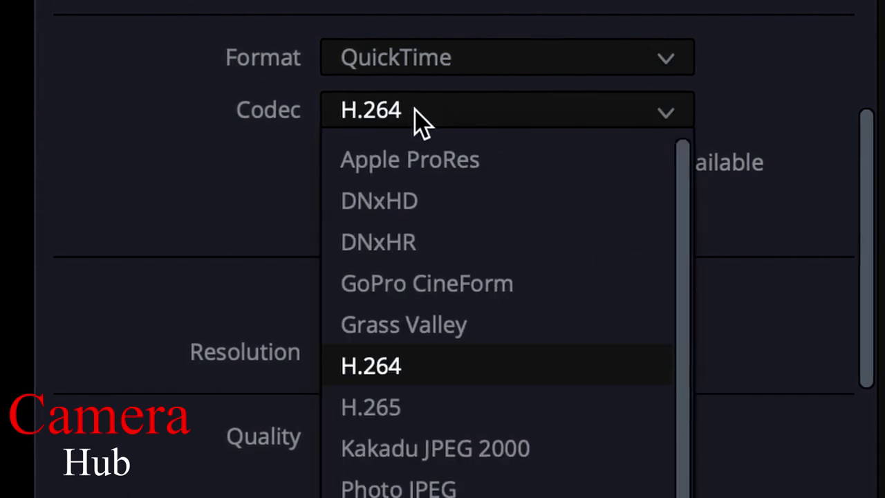
pyautogui.click(448, 178)
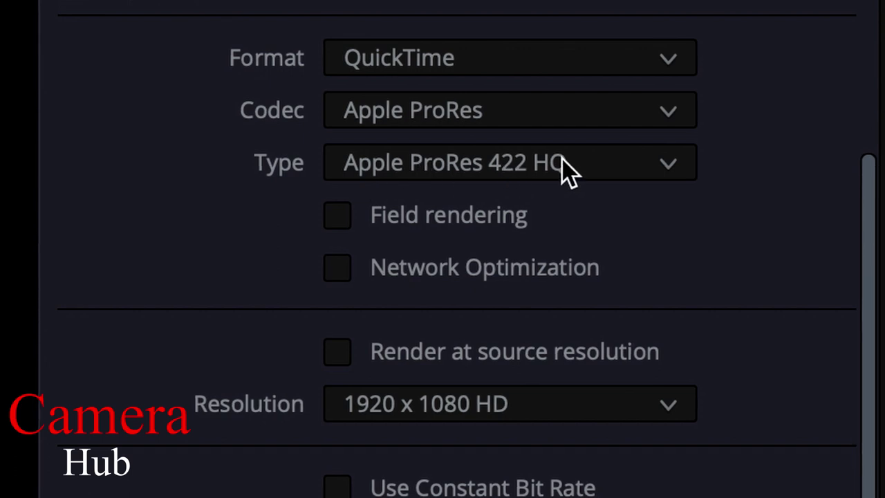
pyautogui.click(585, 163)
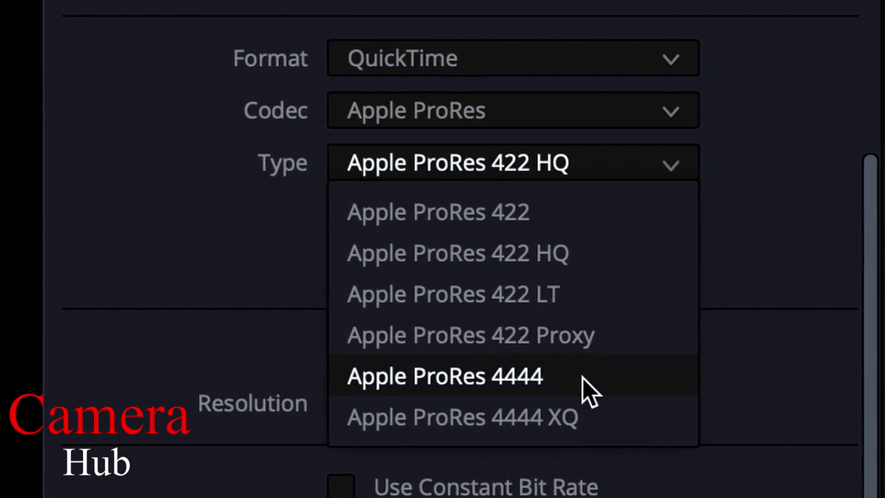
pyautogui.click(578, 309)
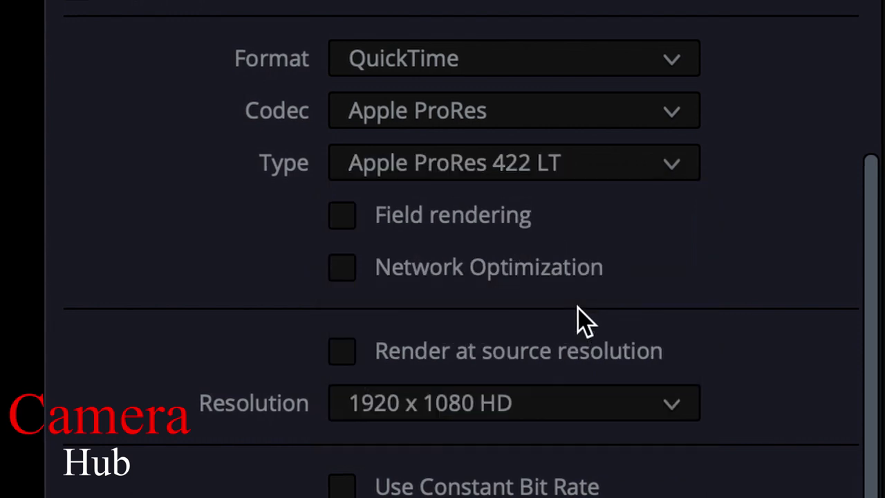
# Turn on field rendering and keep the resolution at 1920 x 1080 HD
pyautogui.click(349, 222)
pyautogui.scroll(-1, 405, 311)
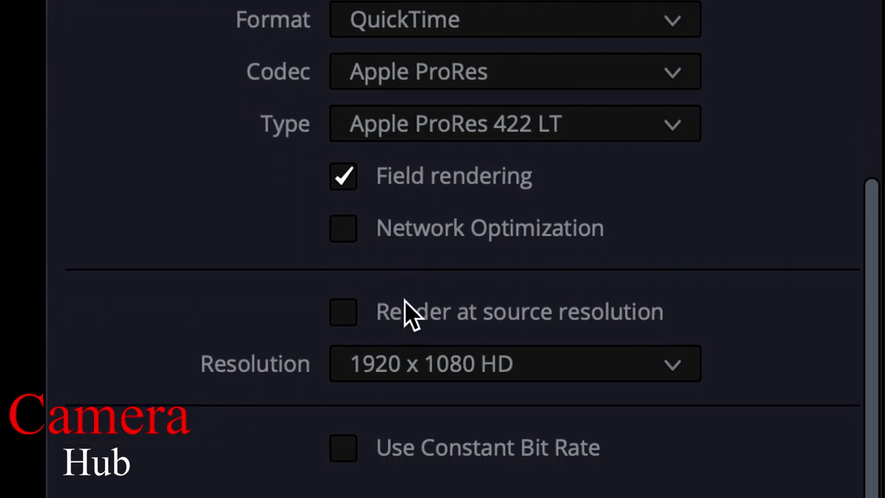
pyautogui.scroll(-1, 405, 310)
pyautogui.click(526, 332)
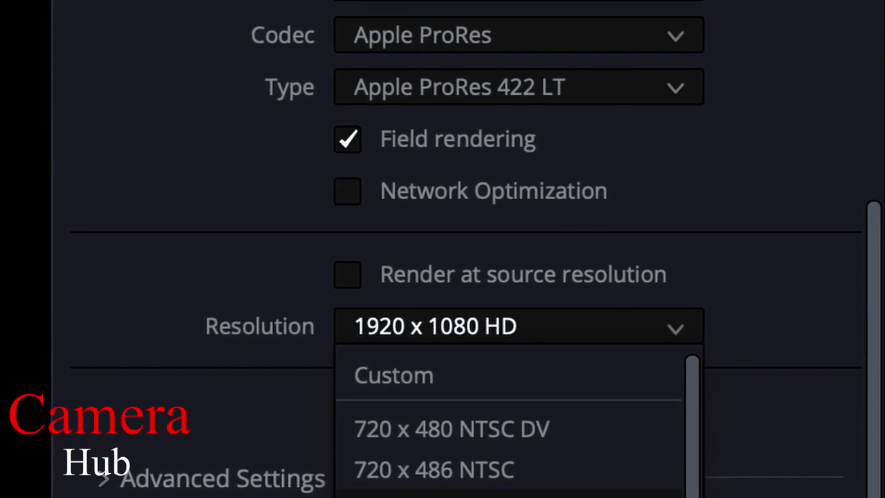
pyautogui.scroll(-1, 411, 482)
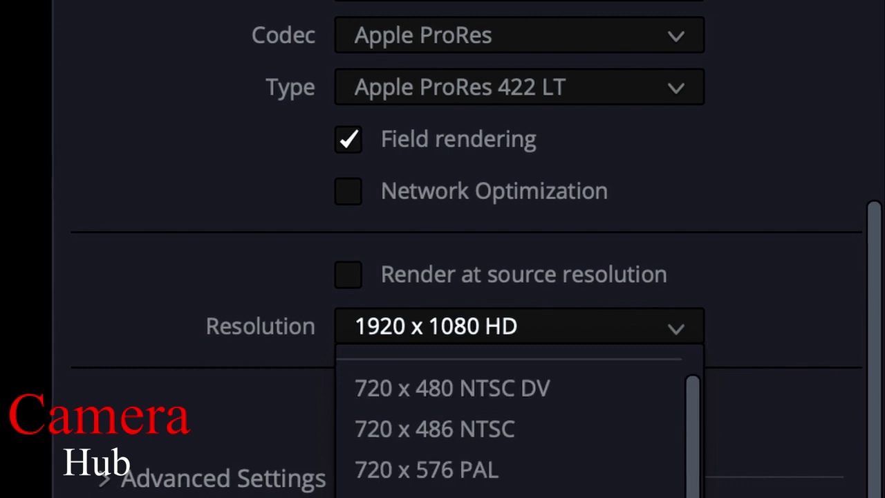
pyautogui.scroll(-3, 429, 477)
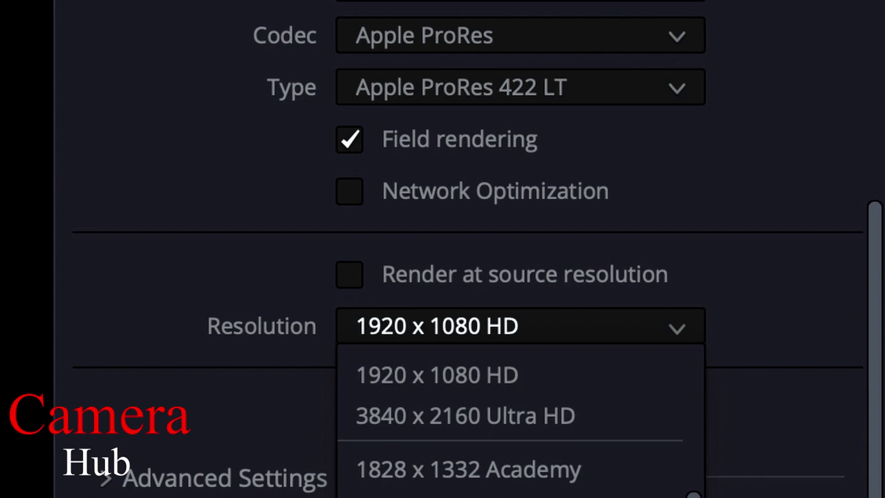
pyautogui.click(432, 387)
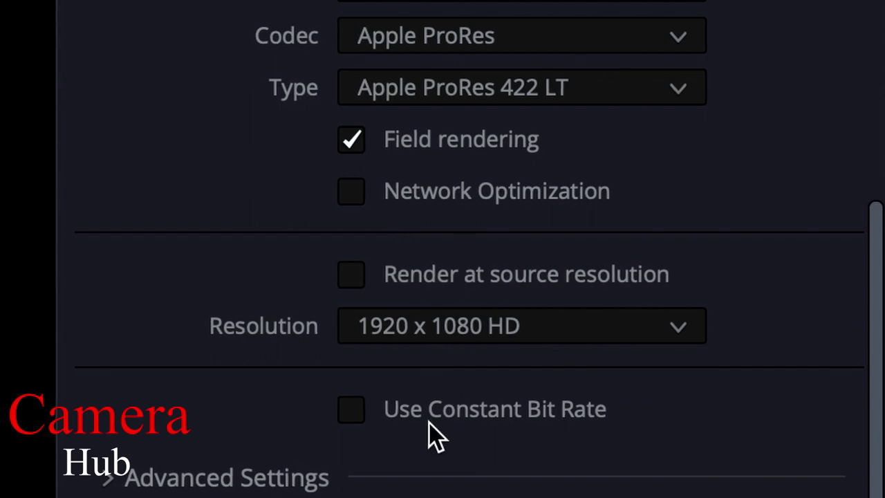
# In Advanced Settings, leave Data burn-in at Same as project
pyautogui.click(304, 480)
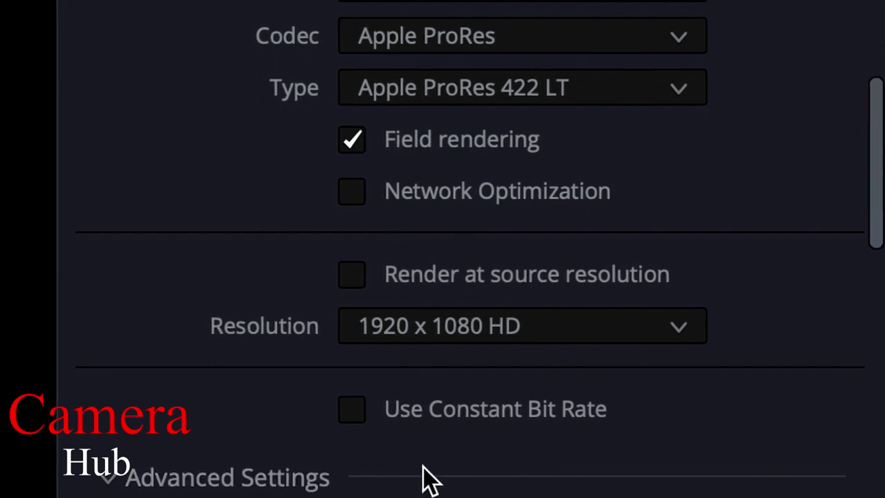
pyautogui.scroll(-3, 425, 478)
pyautogui.scroll(-2, 427, 477)
pyautogui.scroll(-2, 426, 478)
pyautogui.scroll(-2, 426, 479)
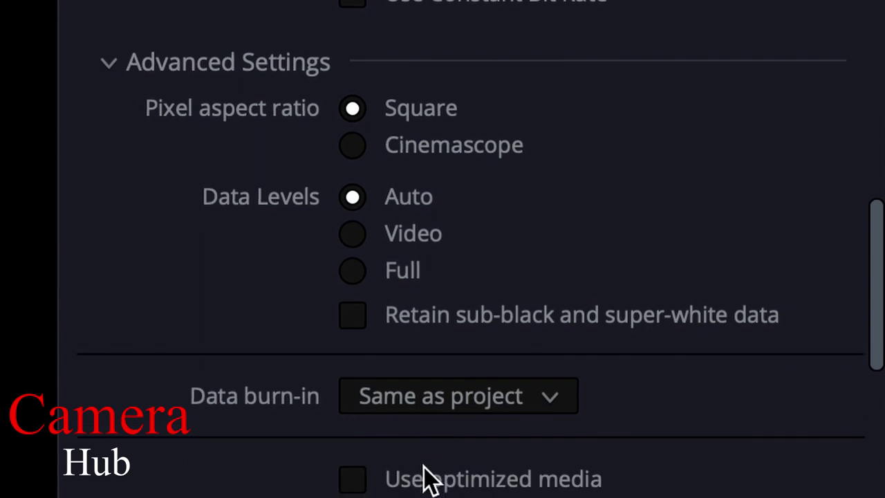
pyautogui.scroll(-2, 427, 480)
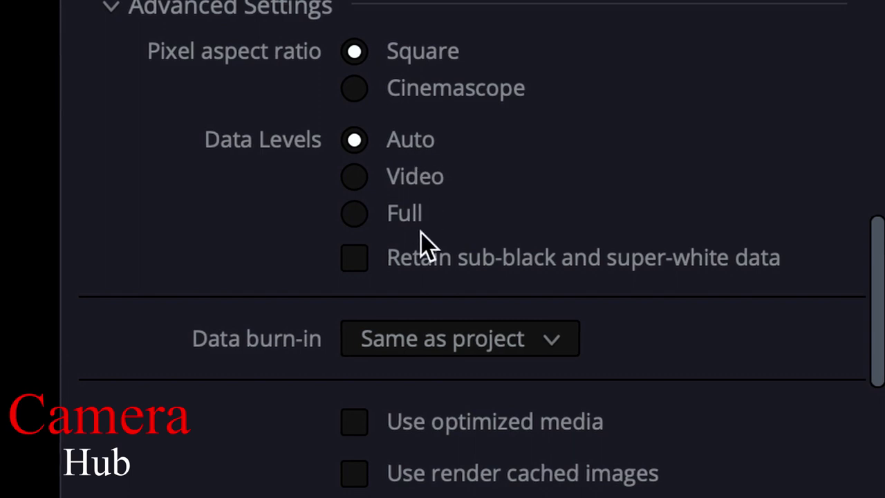
pyautogui.scroll(-5, 422, 239)
pyautogui.scroll(-1, 420, 235)
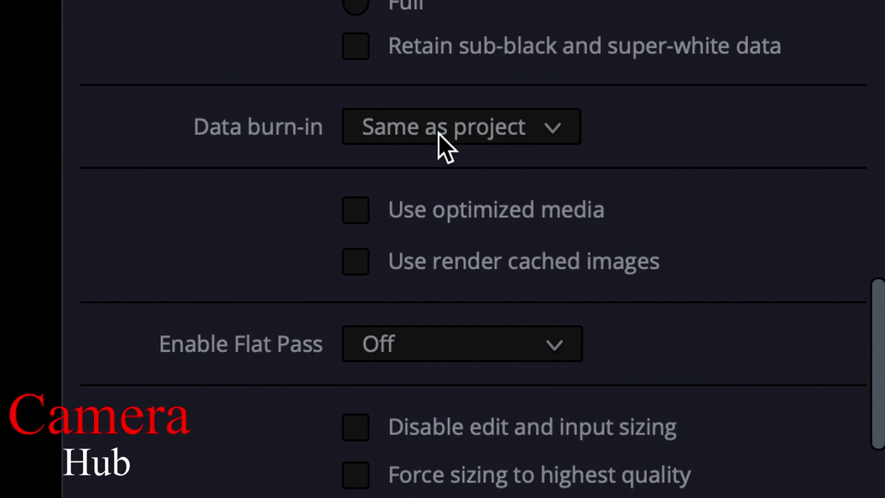
pyautogui.click(491, 132)
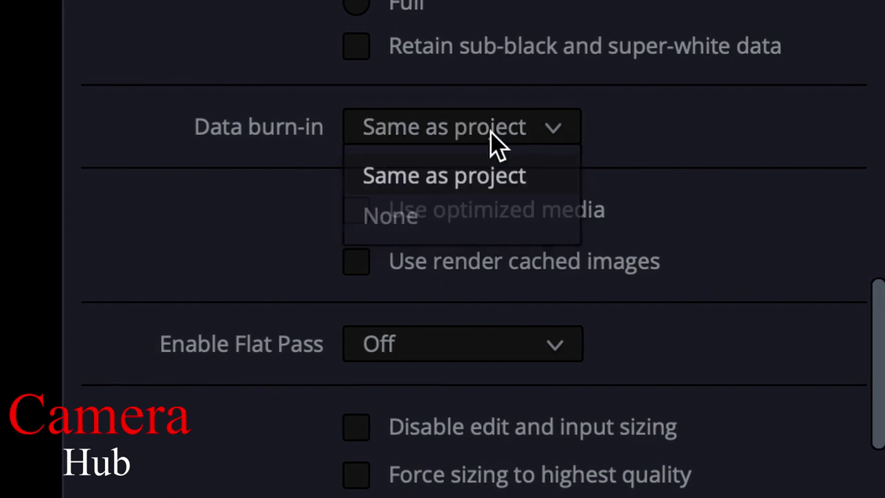
pyautogui.click(491, 132)
# Return to the top of the video settings and show the Audio render settings
pyautogui.scroll(-5, 464, 320)
pyautogui.scroll(-5, 467, 328)
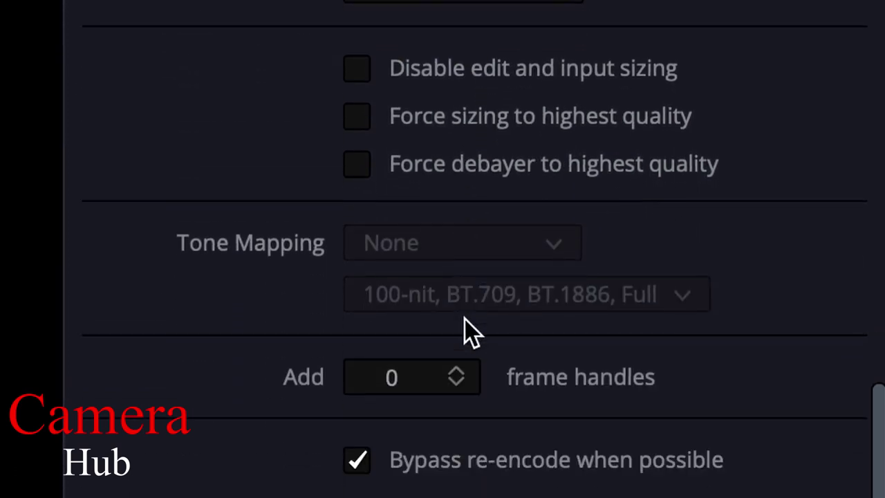
pyautogui.scroll(2, 465, 318)
pyautogui.scroll(5, 464, 318)
pyautogui.scroll(4, 466, 319)
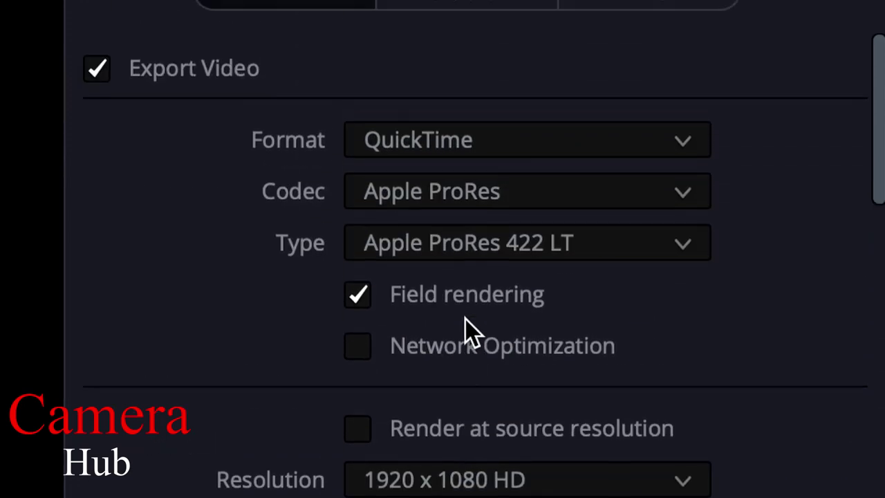
pyautogui.scroll(6, 465, 319)
pyautogui.click(438, 240)
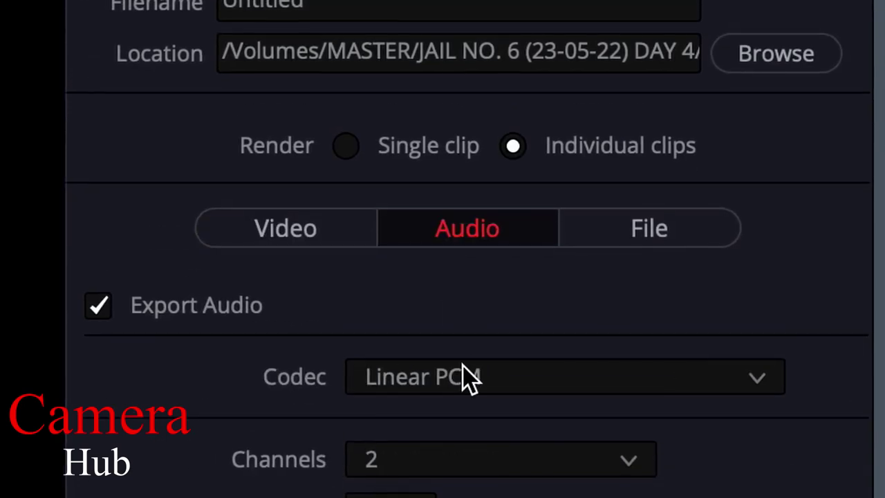
# Leave audio at 16-bit and 2 channels, then bring up the File naming settings
pyautogui.scroll(-1, 510, 378)
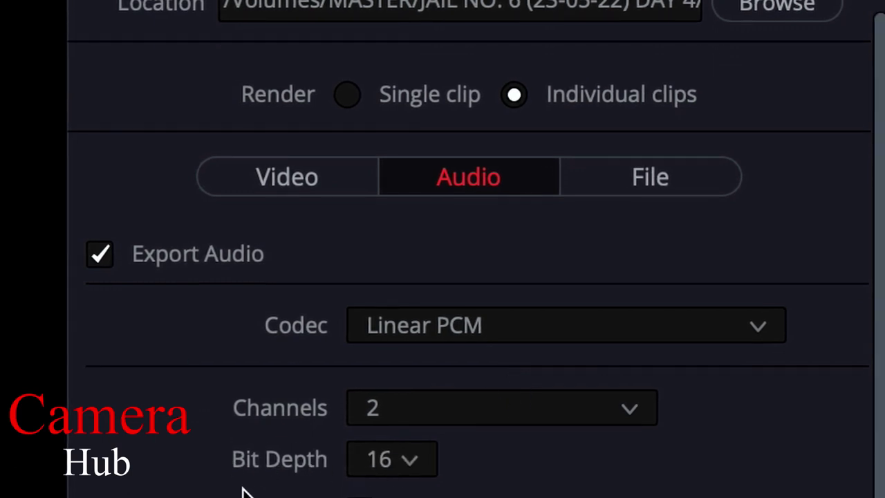
pyautogui.click(411, 464)
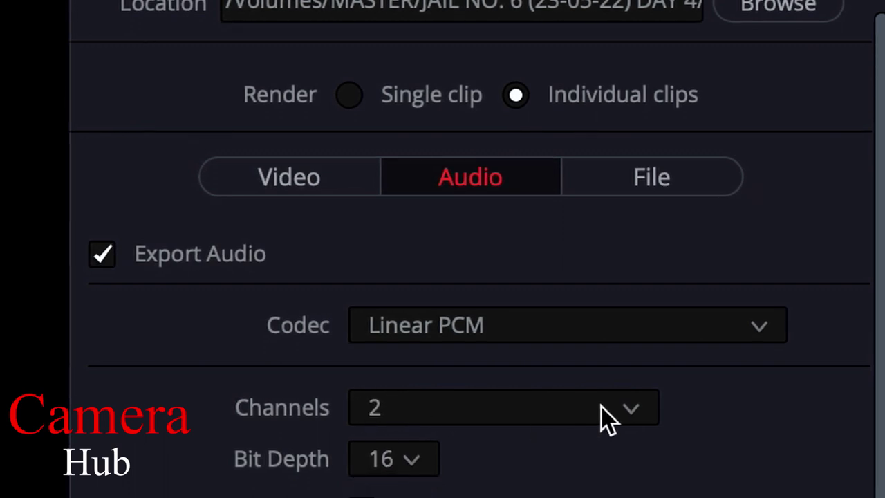
pyautogui.click(628, 407)
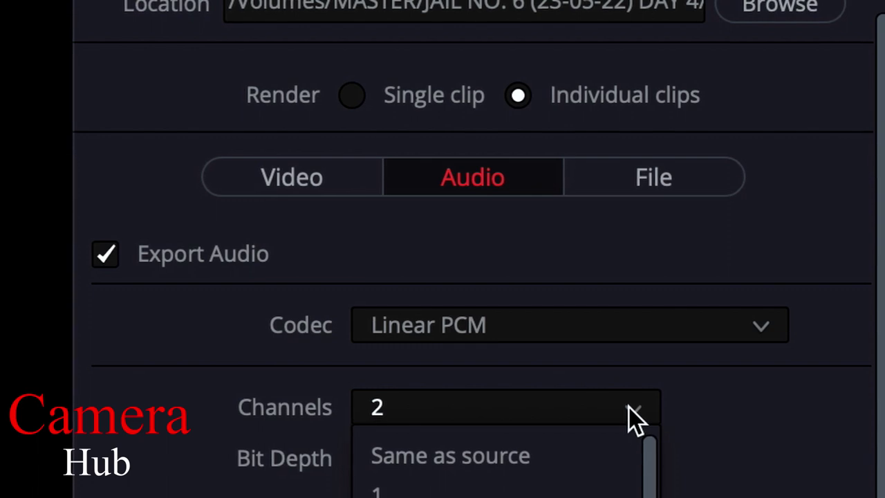
pyautogui.click(629, 407)
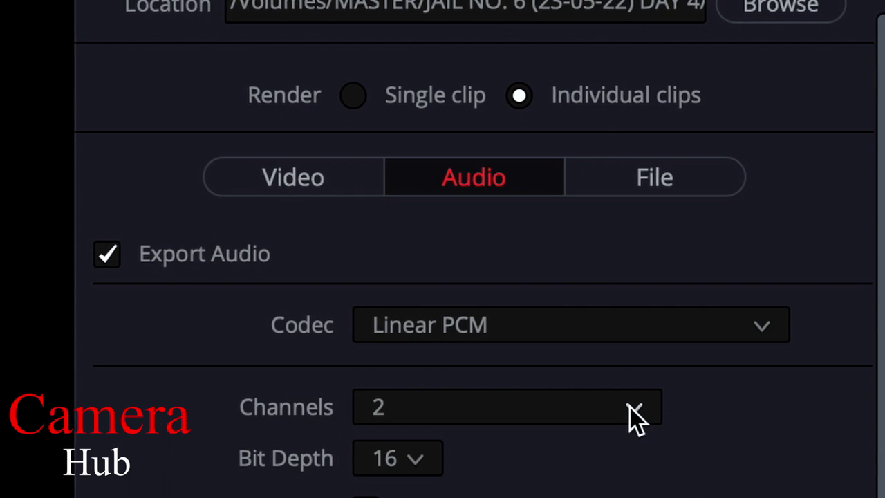
pyautogui.click(631, 172)
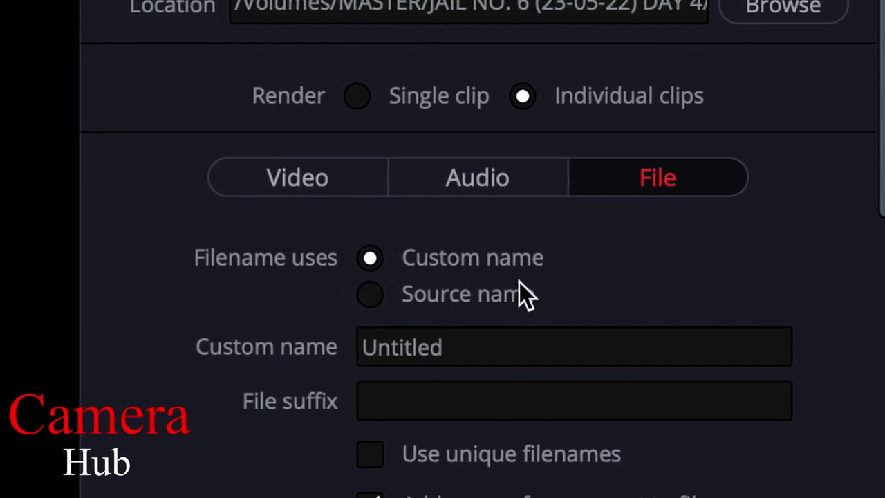
# Change the custom file name to 'CAMERA HUB'
pyautogui.click(515, 340)
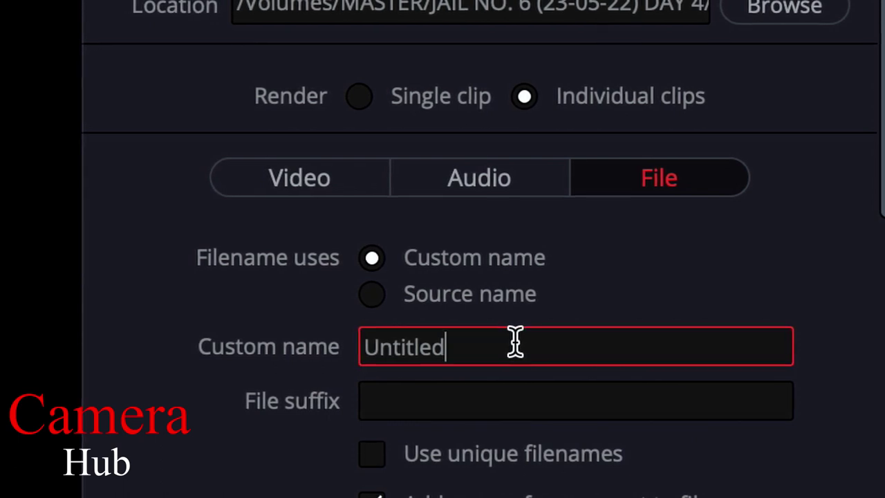
pyautogui.press('BackSpace')
pyautogui.write('CA')
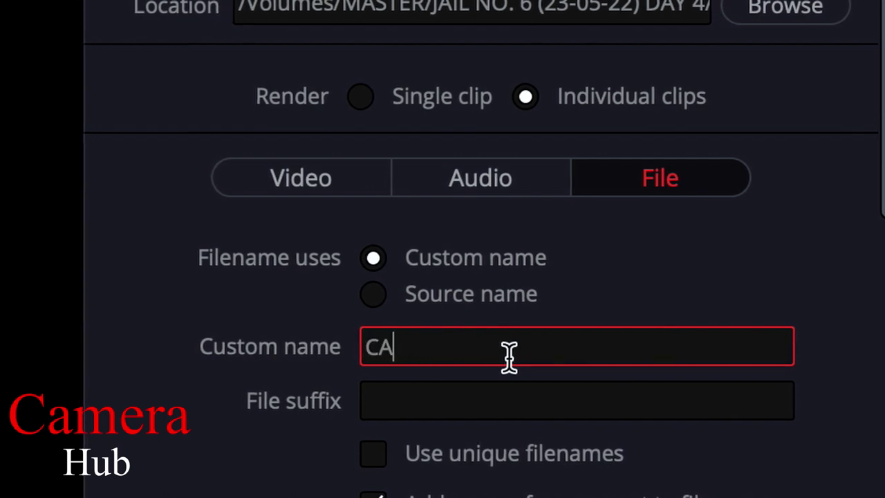
pyautogui.write('MERA HUB')
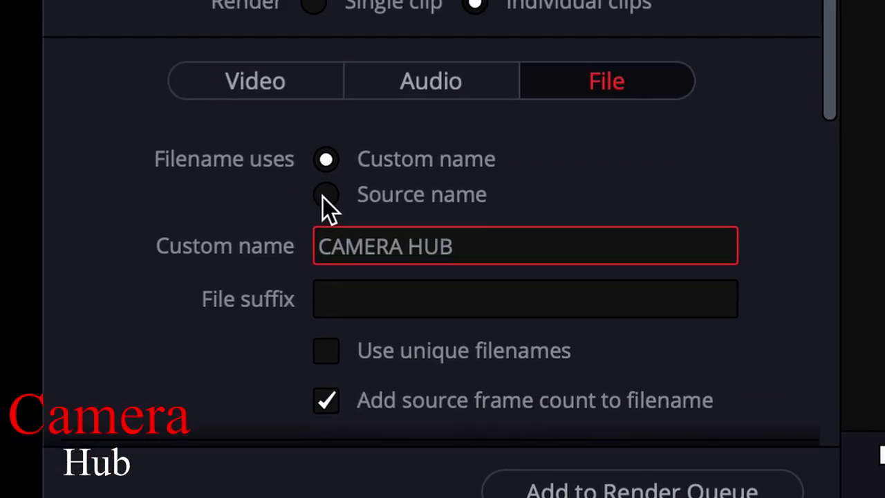
# Set Filename uses to Source name and review the remaining file options
pyautogui.click(323, 196)
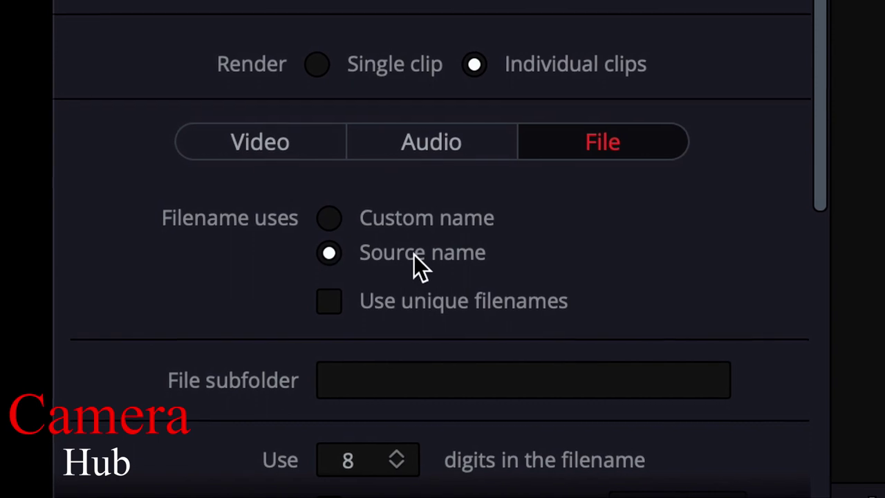
pyautogui.scroll(-4, 472, 325)
pyautogui.scroll(-5, 463, 322)
pyautogui.scroll(-1, 453, 322)
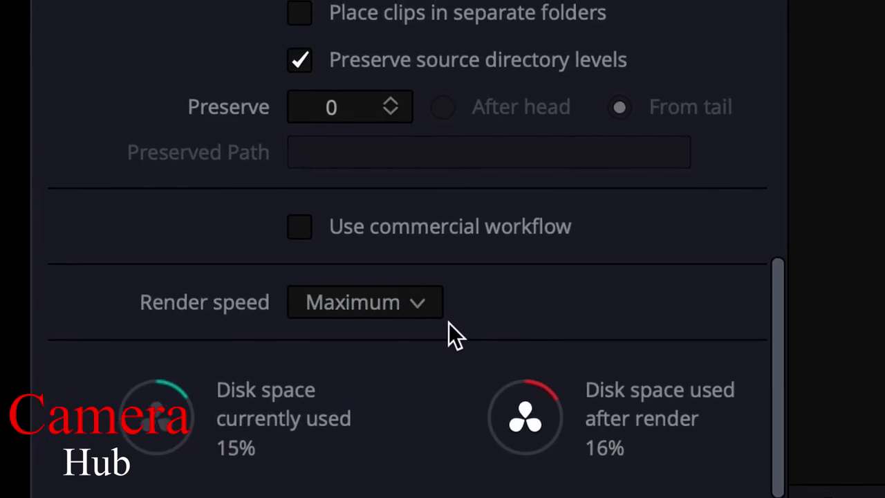
pyautogui.scroll(1, 446, 323)
pyautogui.scroll(5, 435, 325)
pyautogui.scroll(5, 427, 326)
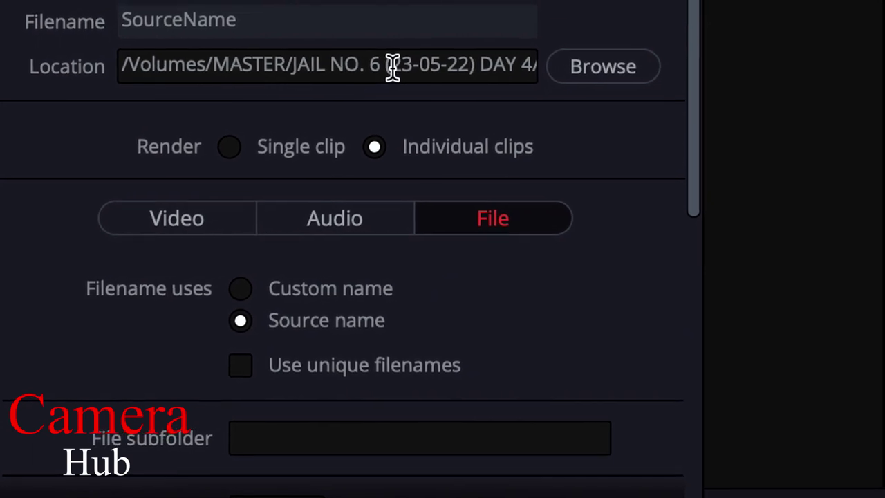
pyautogui.scroll(-3, 415, 307)
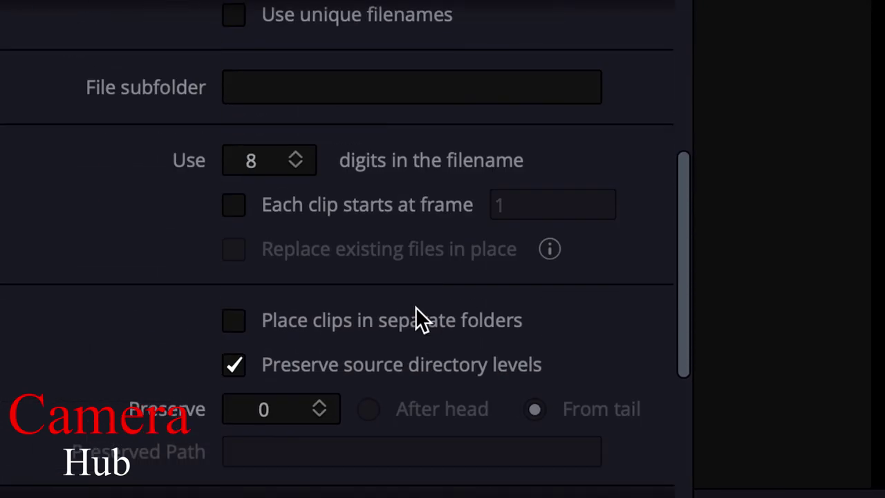
pyautogui.scroll(-3, 416, 308)
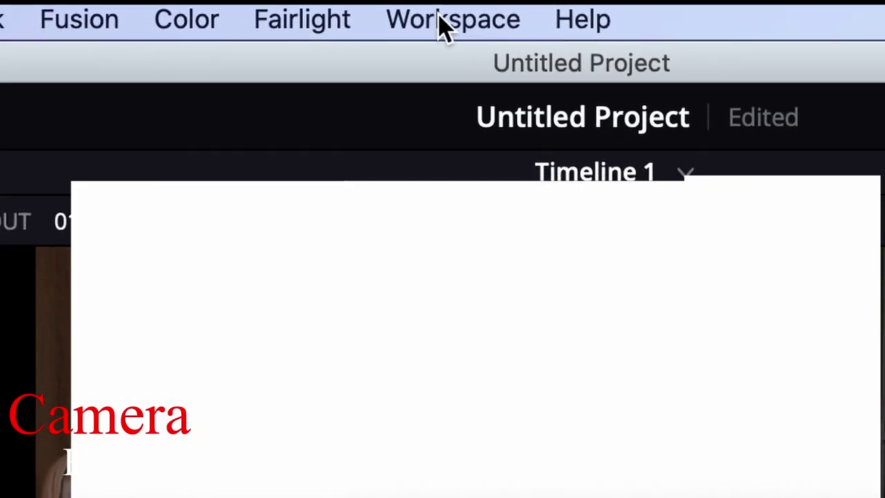
# Open the Data Burn-In window from the Workspace menu
pyautogui.click(467, 28)
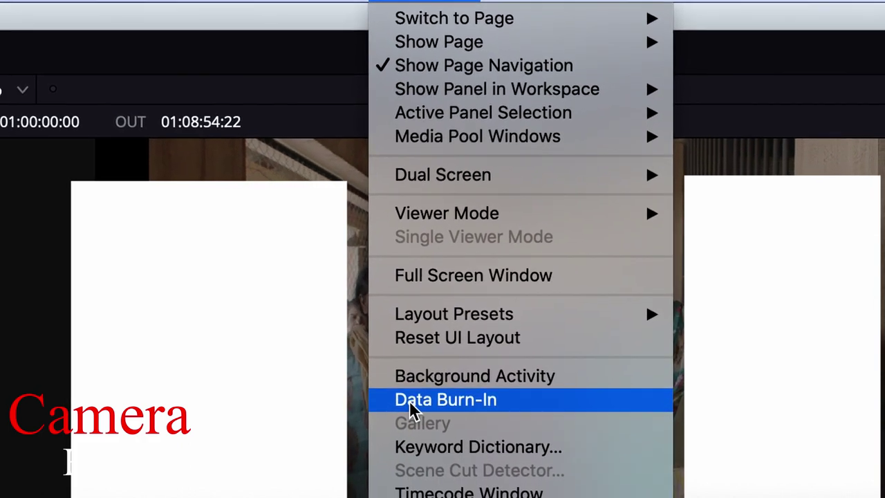
pyautogui.click(411, 403)
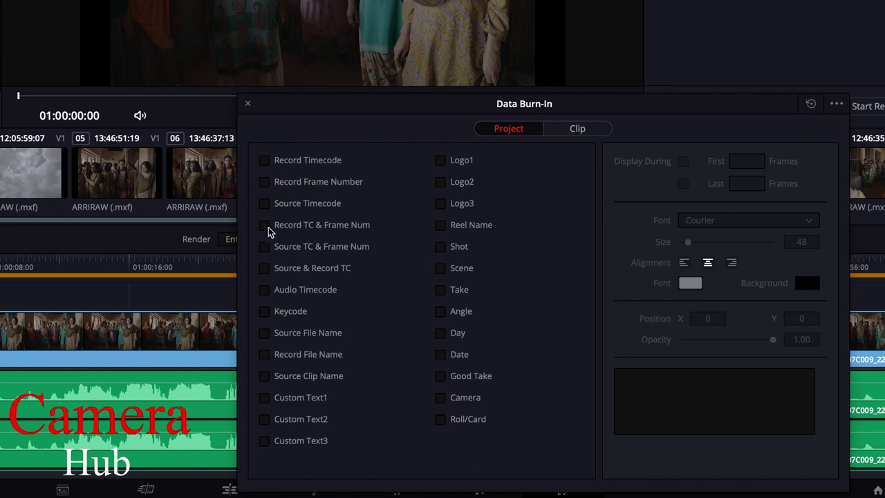
# Burn in Source Timecode and Source Clip Name with text size 65
pyautogui.click(264, 205)
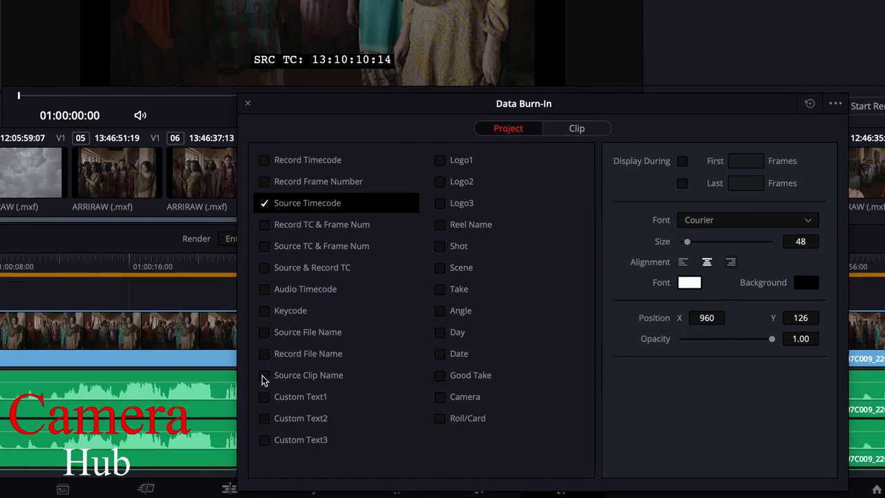
pyautogui.click(264, 377)
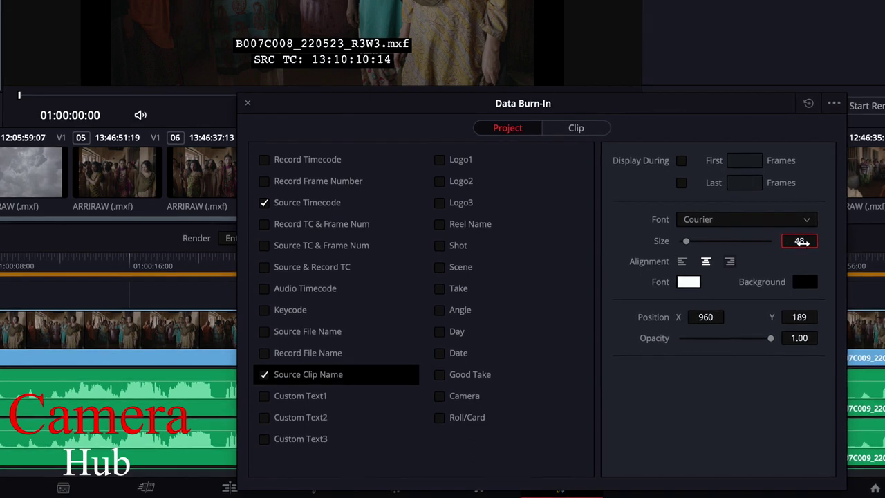
pyautogui.moveTo(799, 240)
pyautogui.mouseDown()
pyautogui.moveTo(830, 240)
pyautogui.moveTo(783, 240)
pyautogui.mouseUp()
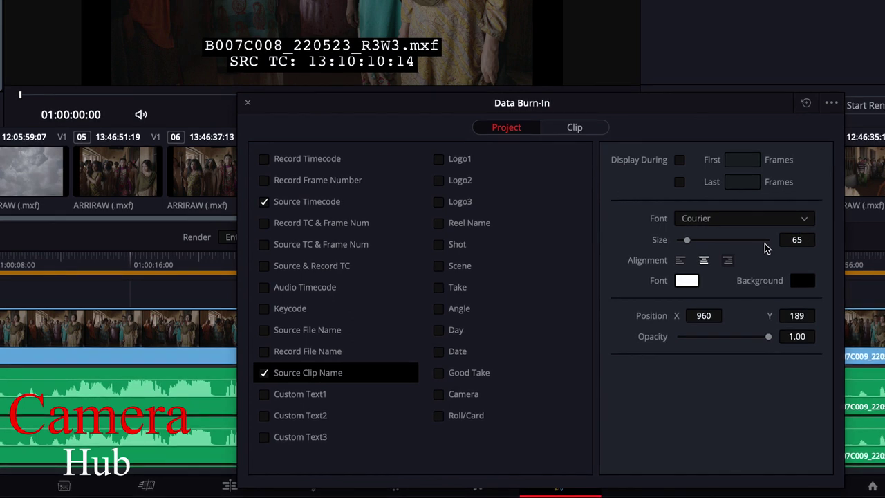
# Keep the clip-name burn-in in Courier and place it at X 503, Y 70, below the timecode
pyautogui.click(713, 223)
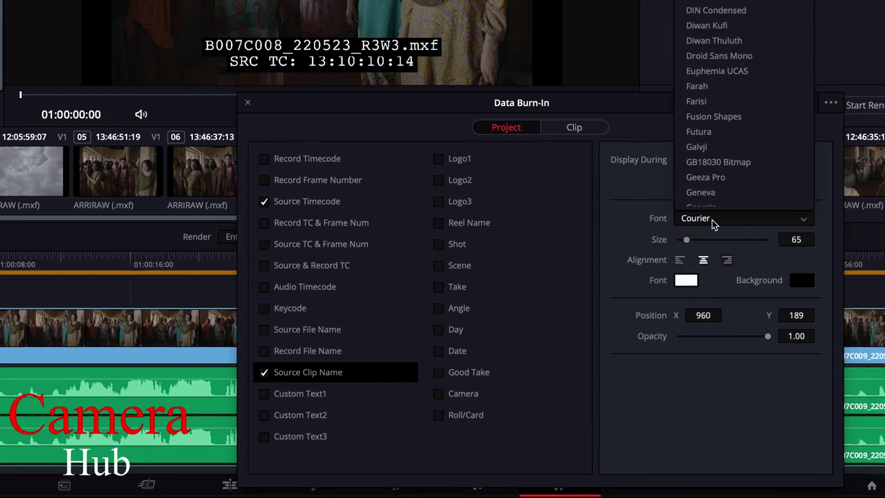
pyautogui.click(713, 220)
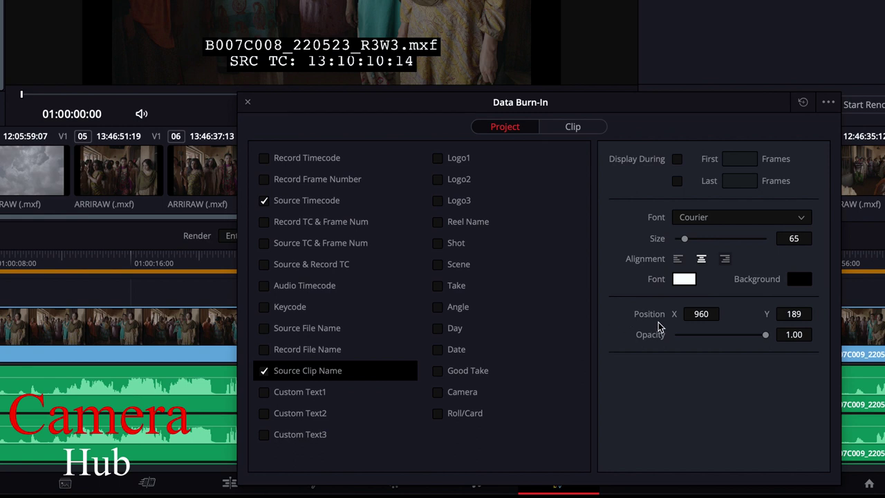
pyautogui.moveTo(701, 314)
pyautogui.mouseDown()
pyautogui.moveTo(722, 315)
pyautogui.moveTo(685, 313)
pyautogui.mouseUp()
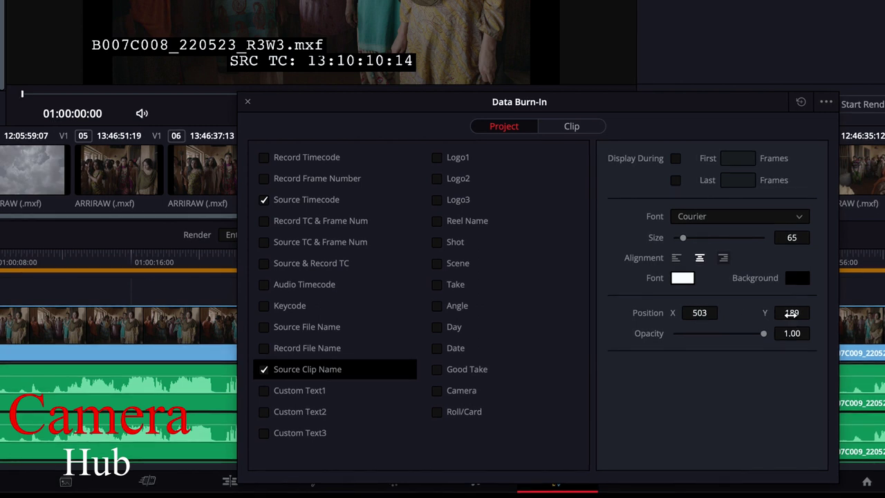
pyautogui.moveTo(792, 313); pyautogui.dragTo(765, 313)
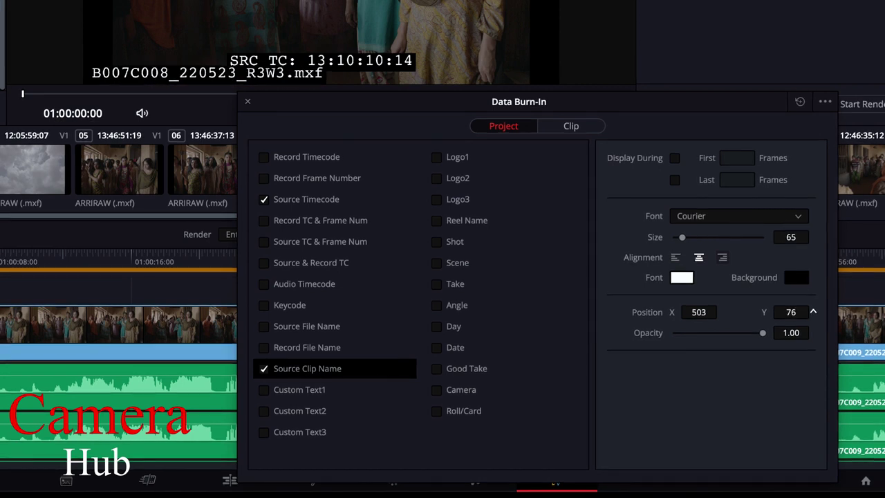
pyautogui.moveTo(765, 314); pyautogui.dragTo(761, 313)
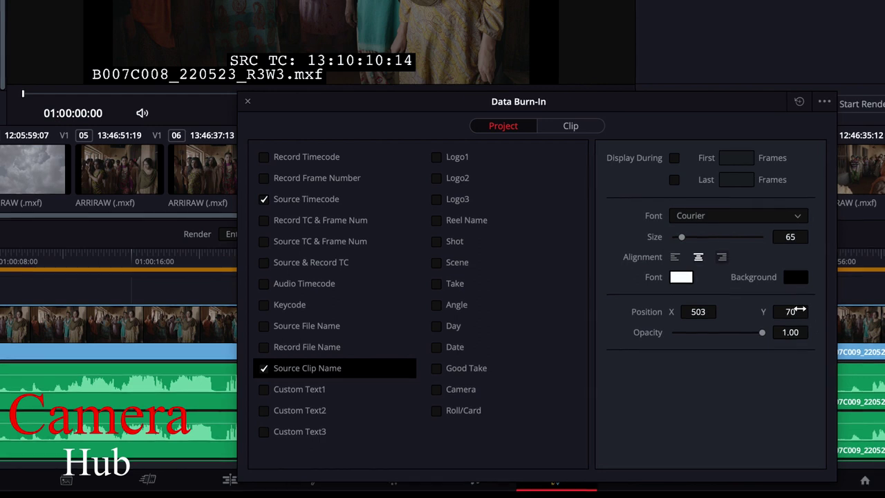
# Move the source timecode burn-in to X 1525, Y 70 and lower its opacity to 0.50
pyautogui.click(330, 198)
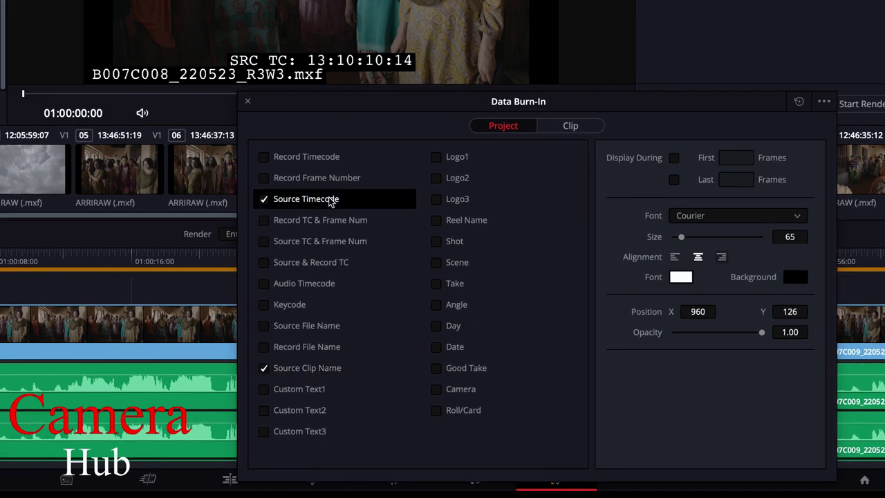
pyautogui.moveTo(698, 311)
pyautogui.mouseDown()
pyautogui.moveTo(538, 107)
pyautogui.moveTo(481, 109)
pyautogui.mouseUp()
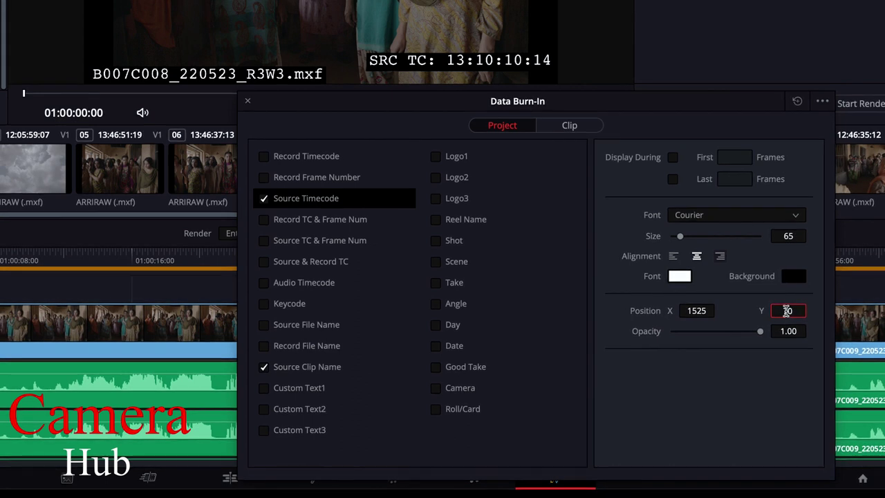
pyautogui.click(784, 331)
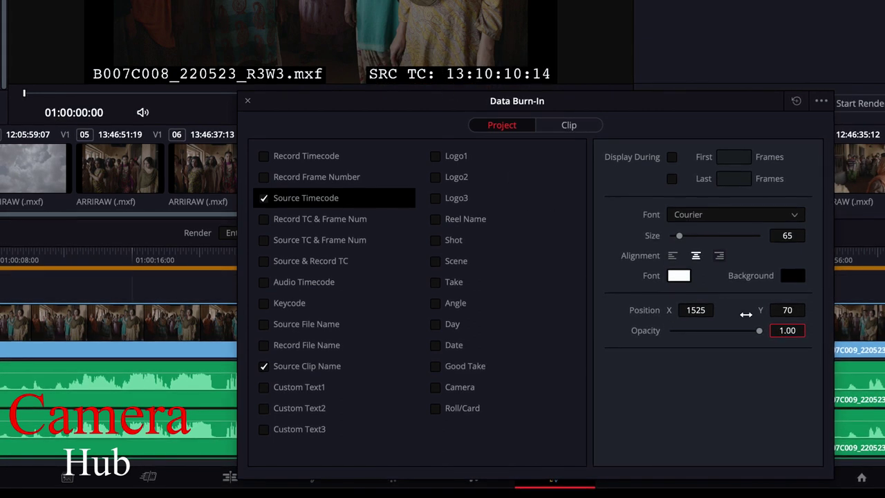
pyautogui.moveTo(787, 331); pyautogui.dragTo(737, 331)
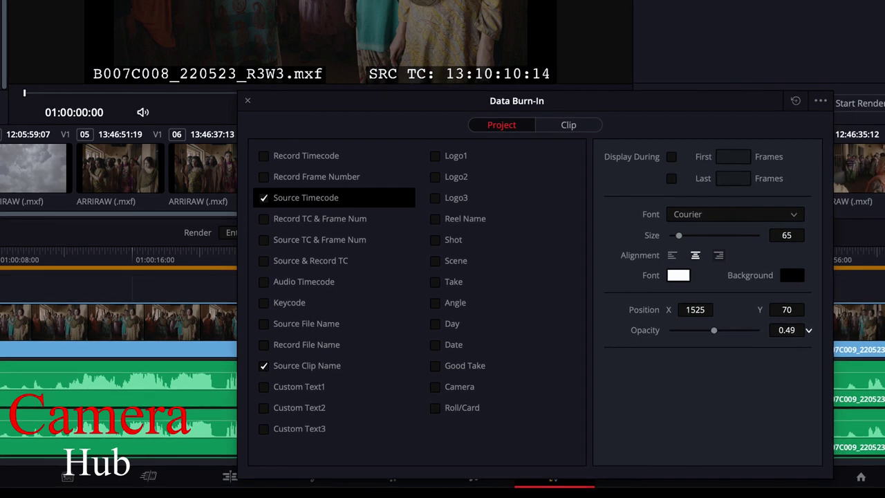
pyautogui.moveTo(808, 330); pyautogui.dragTo(788, 334)
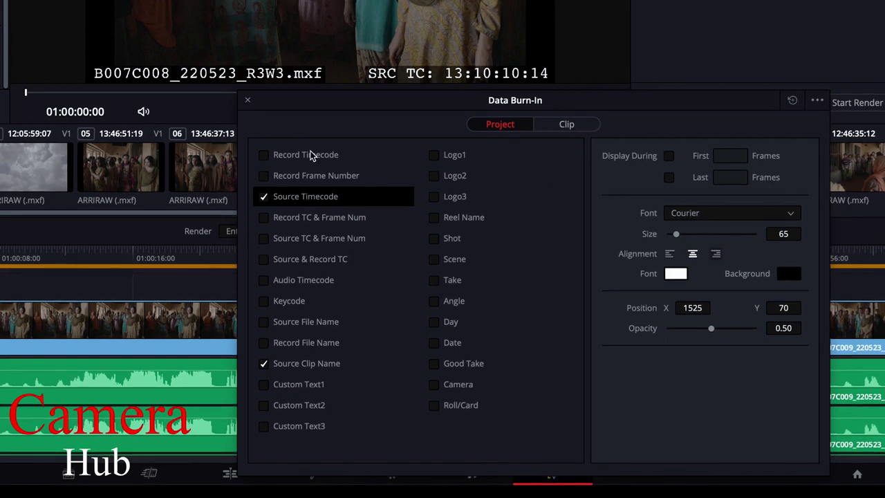
# Close Data Burn-In, queue Timeline 1's 15 clips for rendering, and start the render
pyautogui.click(248, 101)
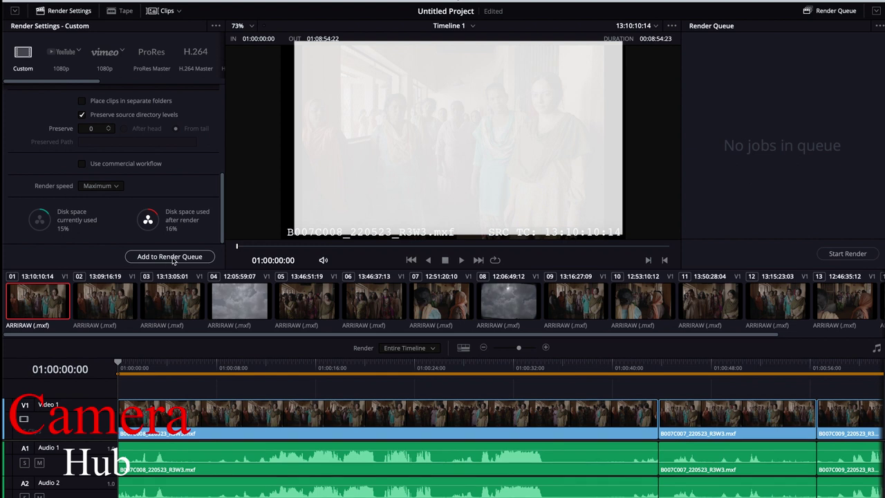
pyautogui.click(173, 257)
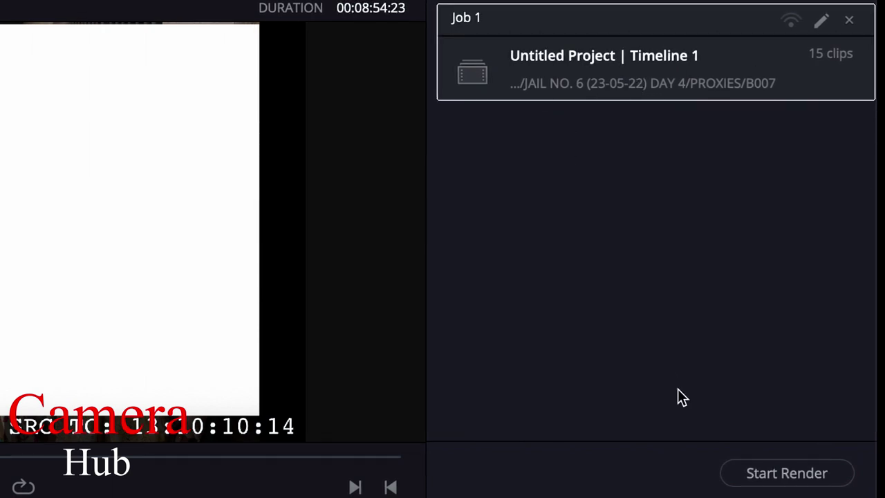
pyautogui.click(751, 477)
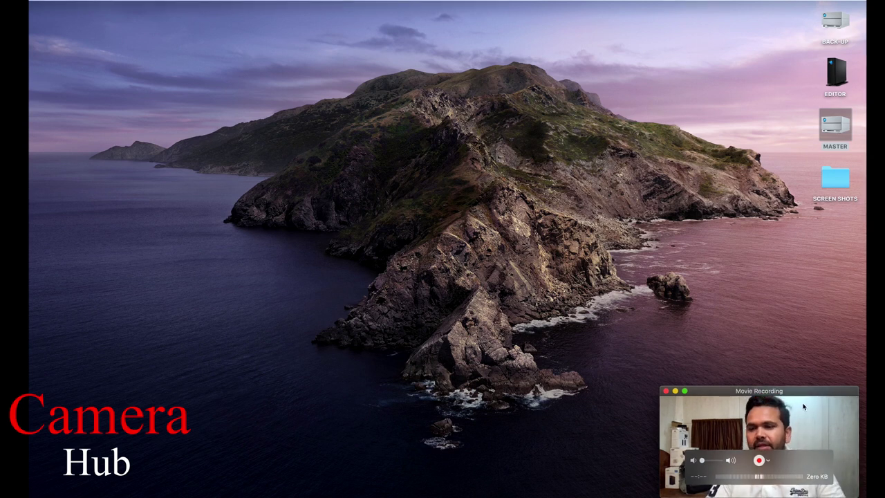
# Open the MASTER drive's PROXIES B007 folder in an enlarged, centred Finder window
pyautogui.moveTo(801, 394); pyautogui.dragTo(797, 373)
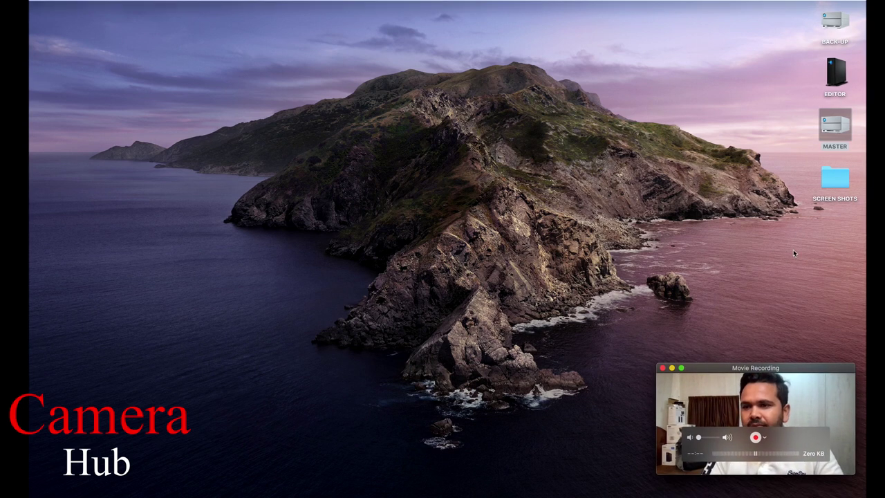
pyautogui.doubleClick(835, 126)
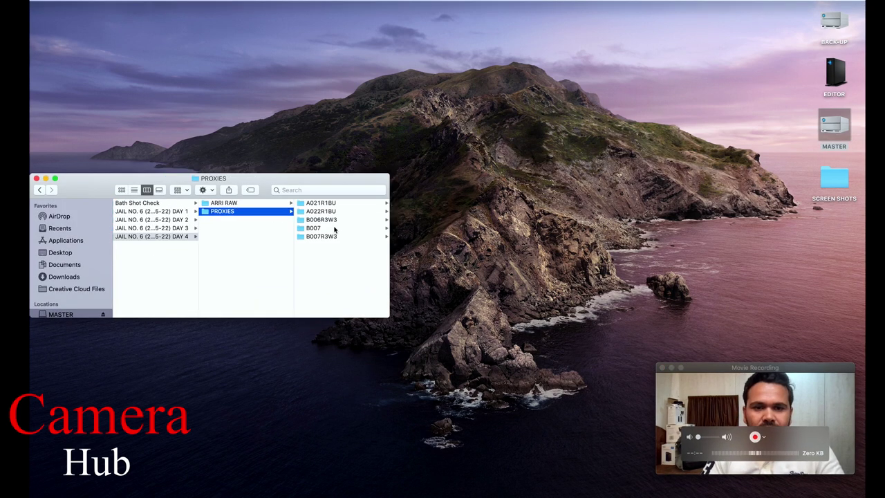
pyautogui.click(334, 228)
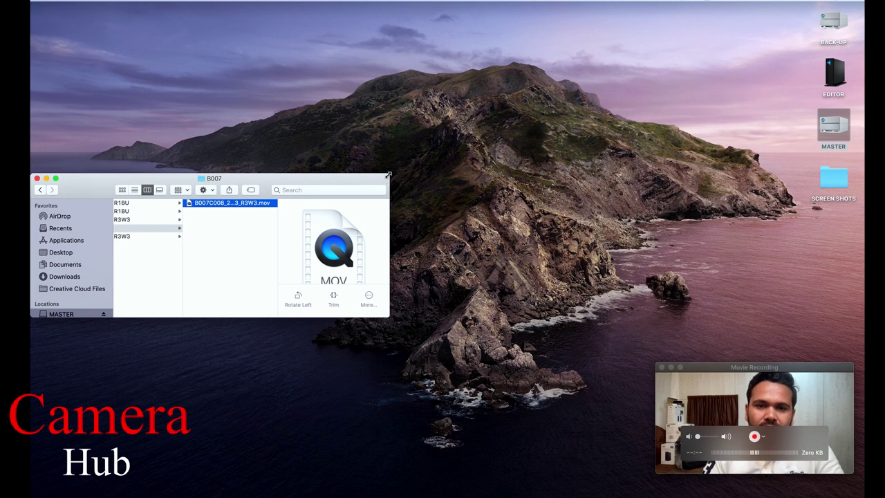
pyautogui.moveTo(388, 175); pyautogui.dragTo(424, 163)
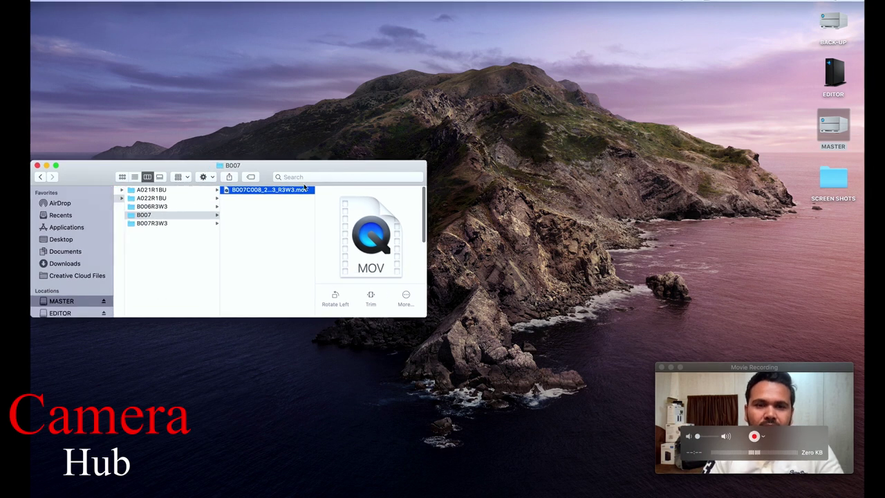
pyautogui.moveTo(319, 166); pyautogui.dragTo(409, 129)
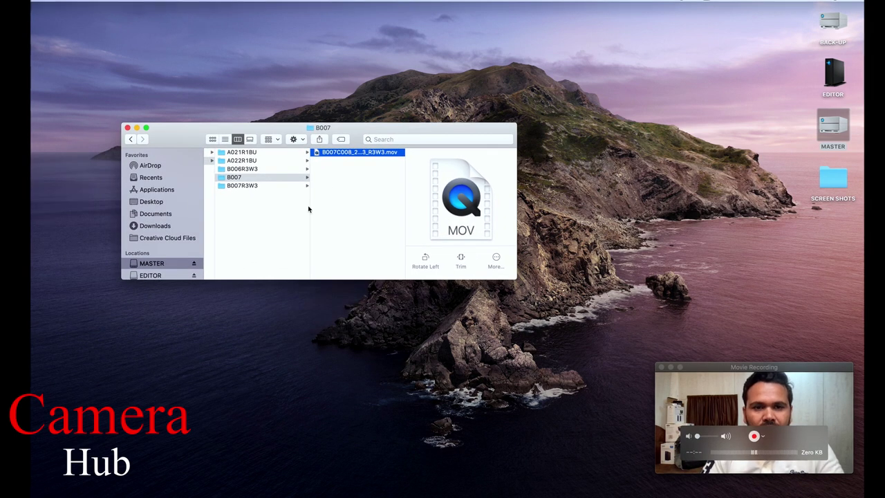
# Navigate into the ARRI RAW B007R3W3 folder to list its source .mxf clips
pyautogui.hscroll(-3, 308, 209)
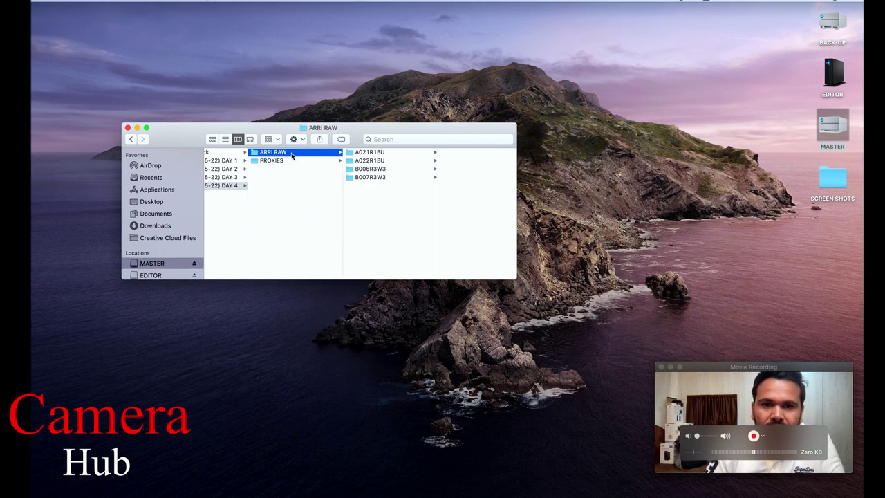
pyautogui.press('Right')
pyautogui.press('Down')
pyautogui.press('Down')
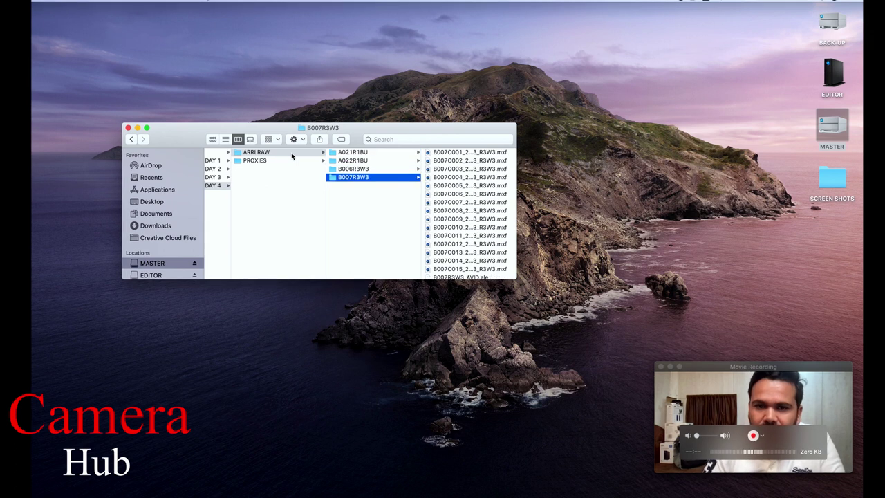
# Quick Look the B007R3W3 folder to read its size, then close the preview
pyautogui.press('space')
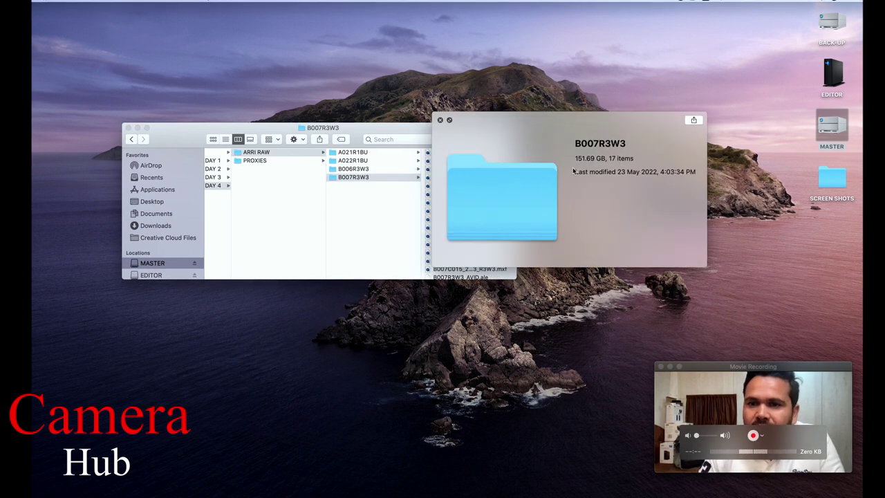
pyautogui.moveTo(567, 120); pyautogui.dragTo(641, 42)
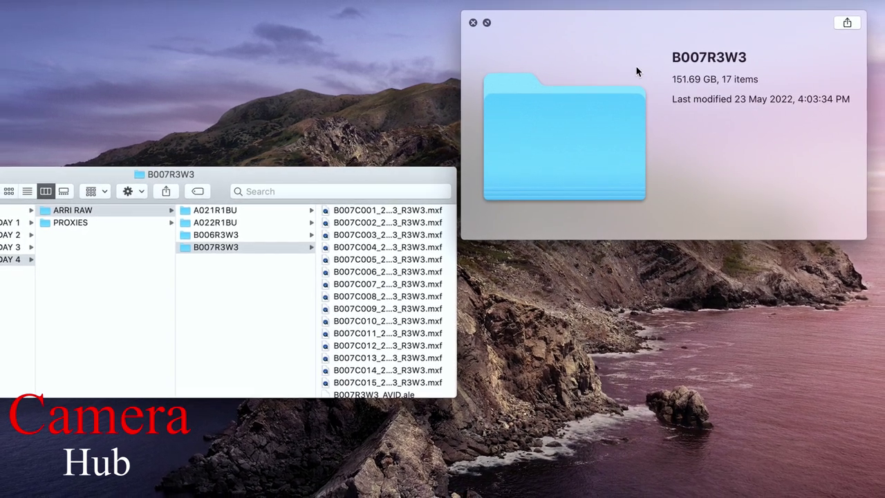
pyautogui.click(473, 22)
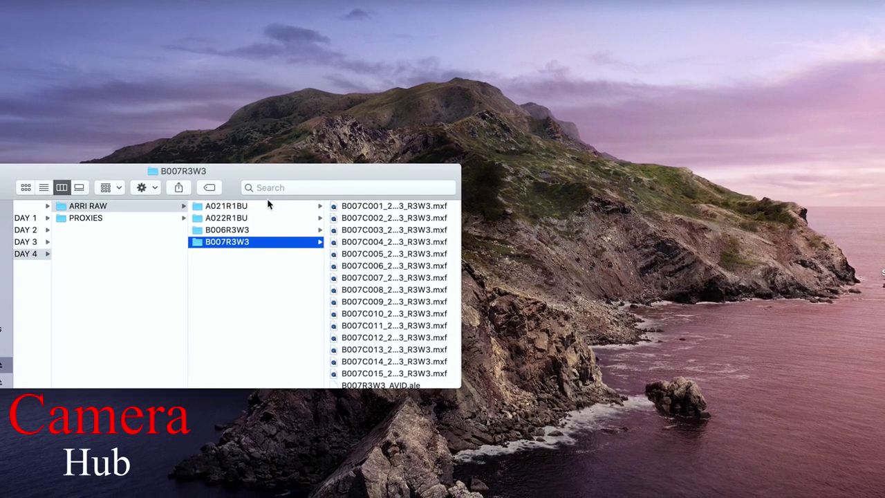
# Check PROXIES, then reopen the ARRI RAW B007R3W3 preview showing 151.69 GB across 17 items
pyautogui.click(135, 218)
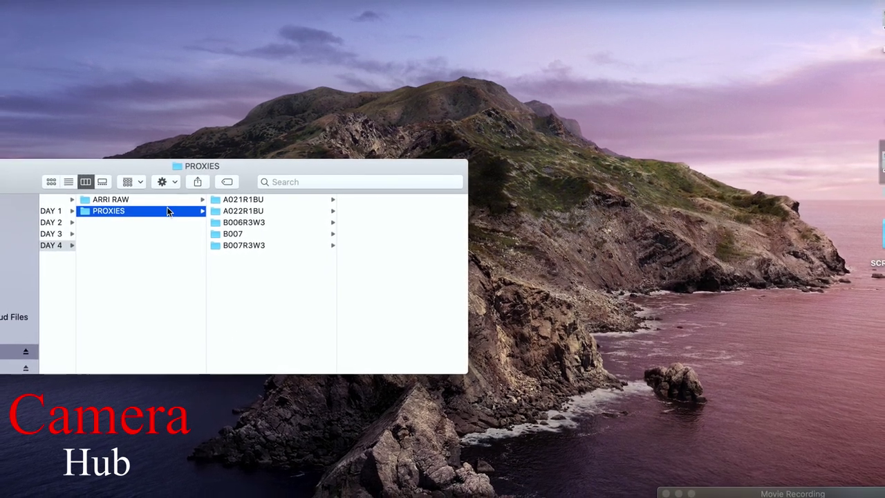
pyautogui.click(166, 199)
pyautogui.click(253, 220)
pyautogui.click(260, 231)
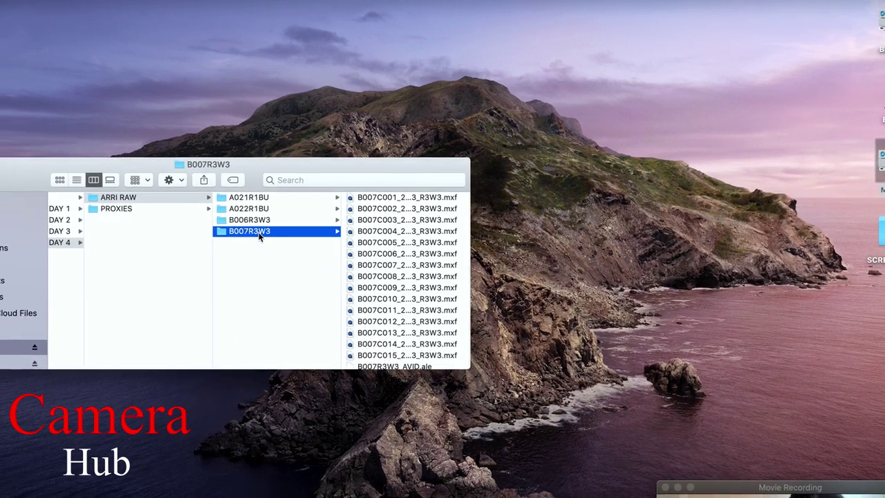
pyautogui.press('space')
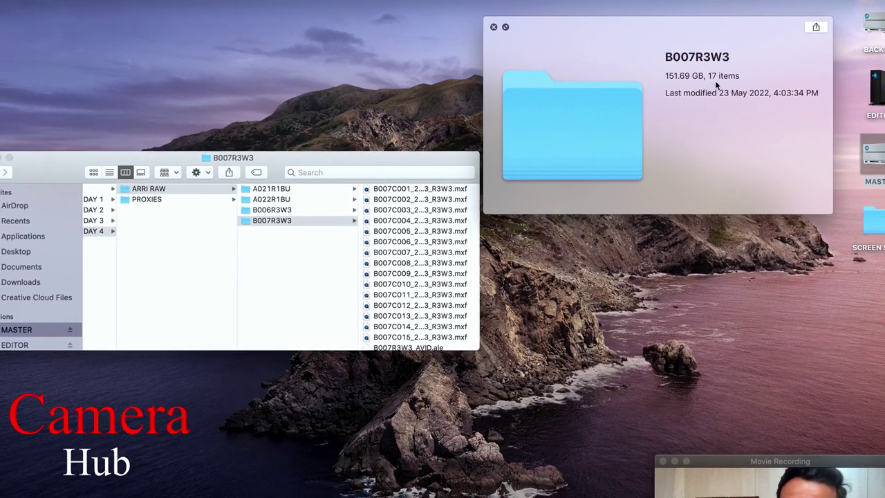
pyautogui.scroll(-2, 415, 262)
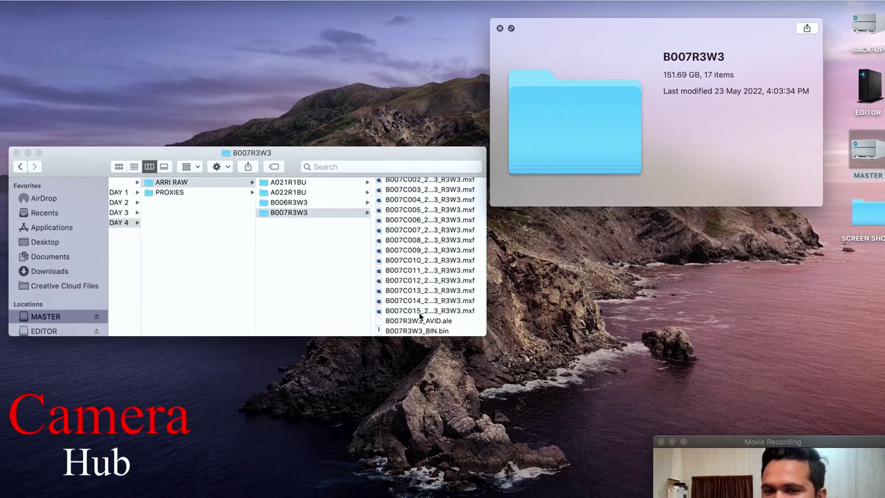
# Check the proxy B007R3W3 folder is 5.22 GB and play B007C001 to confirm its burn-ins
pyautogui.click(219, 196)
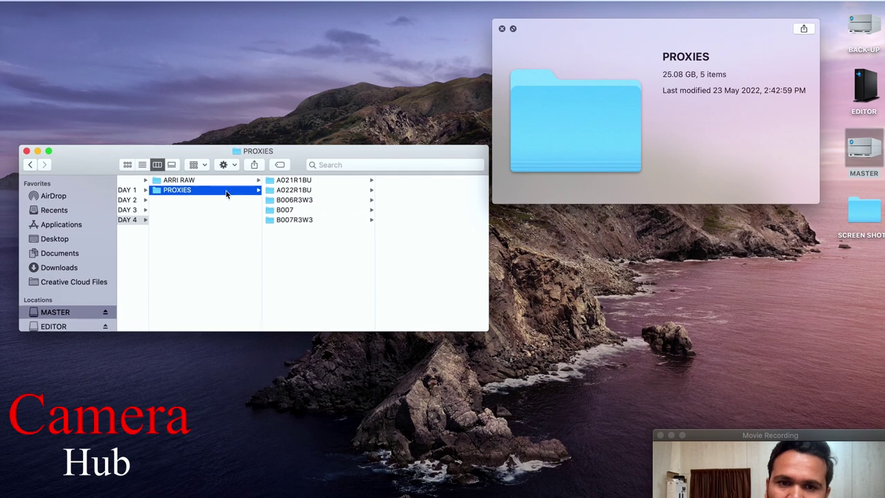
pyautogui.click(308, 220)
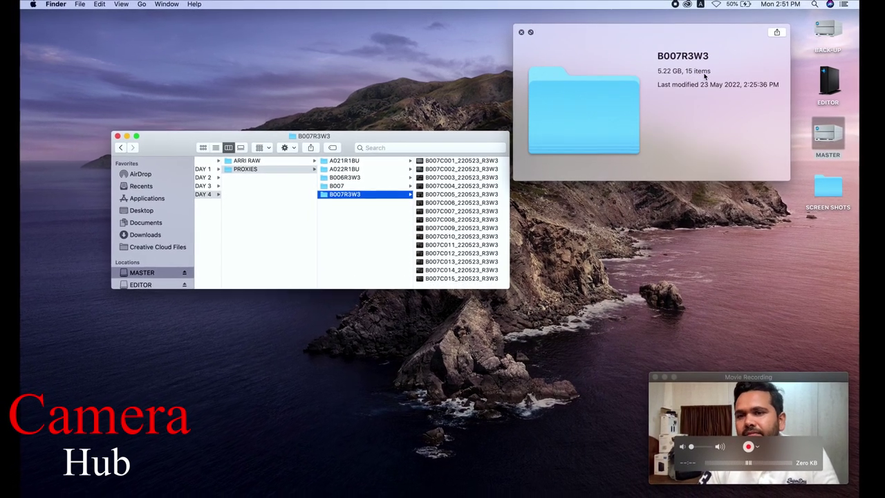
pyautogui.click(493, 162)
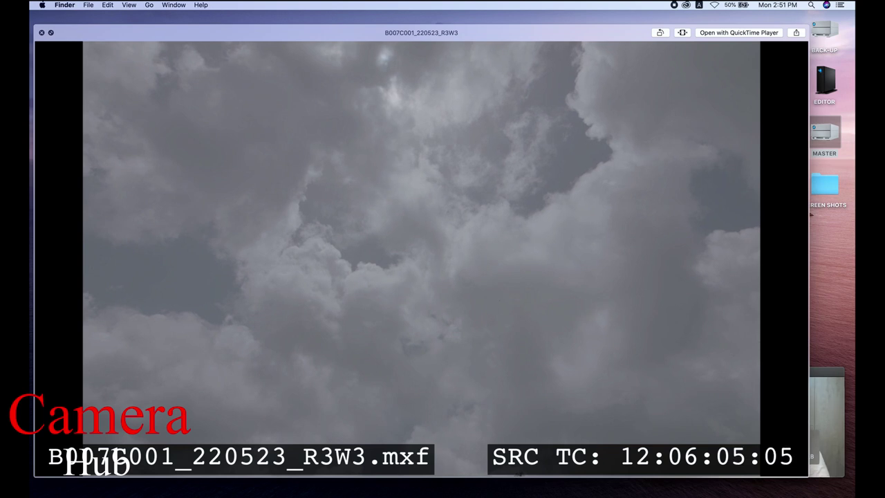
pyautogui.press('space')
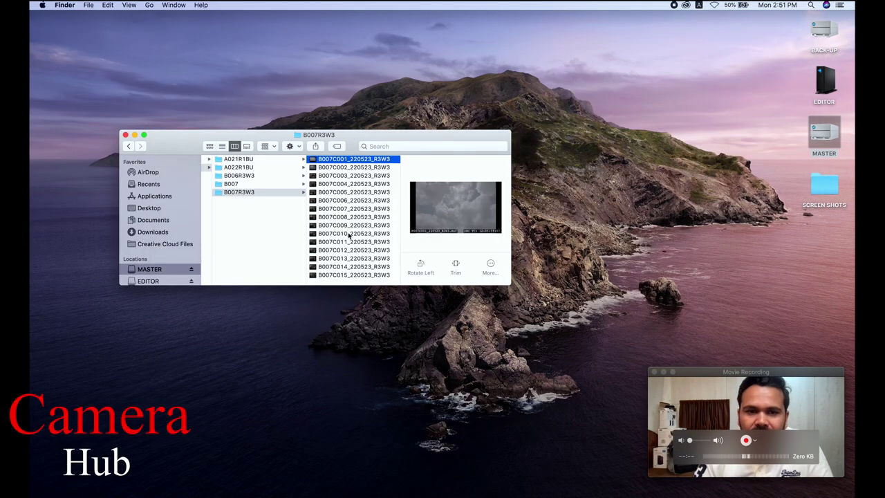
# Make the QuickTime Movie Recording camera view fill the whole screen
pyautogui.click(672, 373)
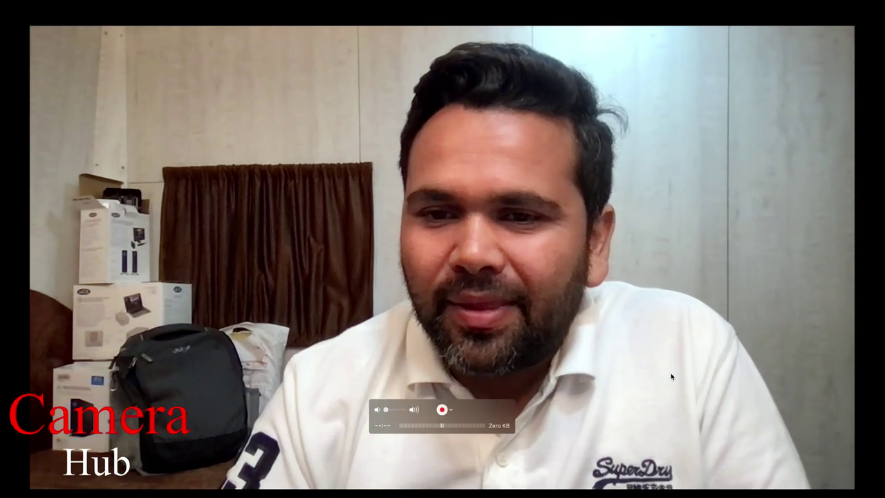